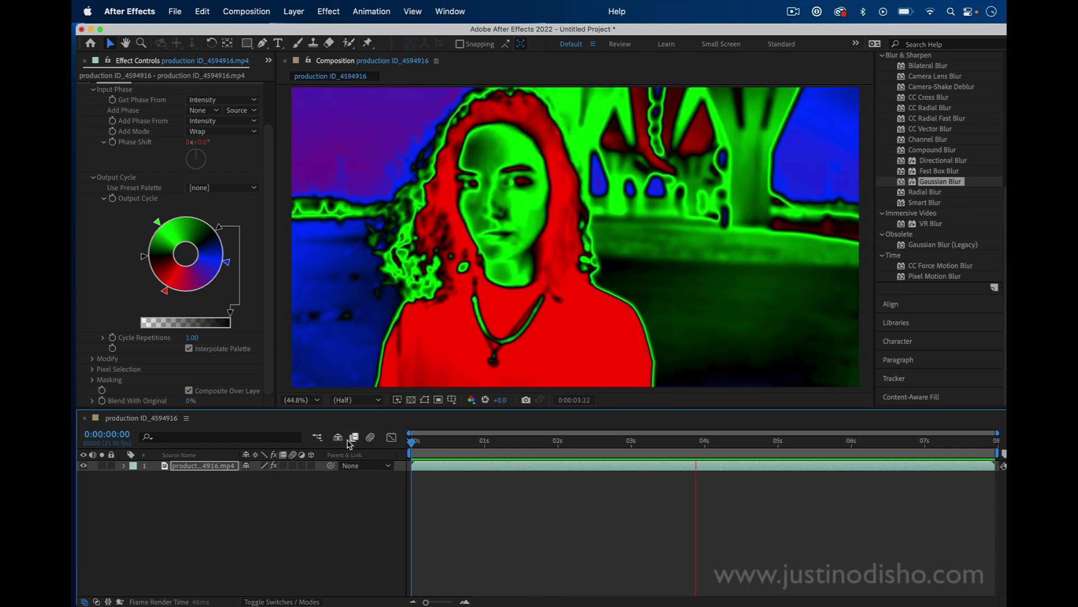
Stop playback, remove the earlier colour effect and return the playhead to 0:00:00:00
{"action": "key", "text": "super+z"}
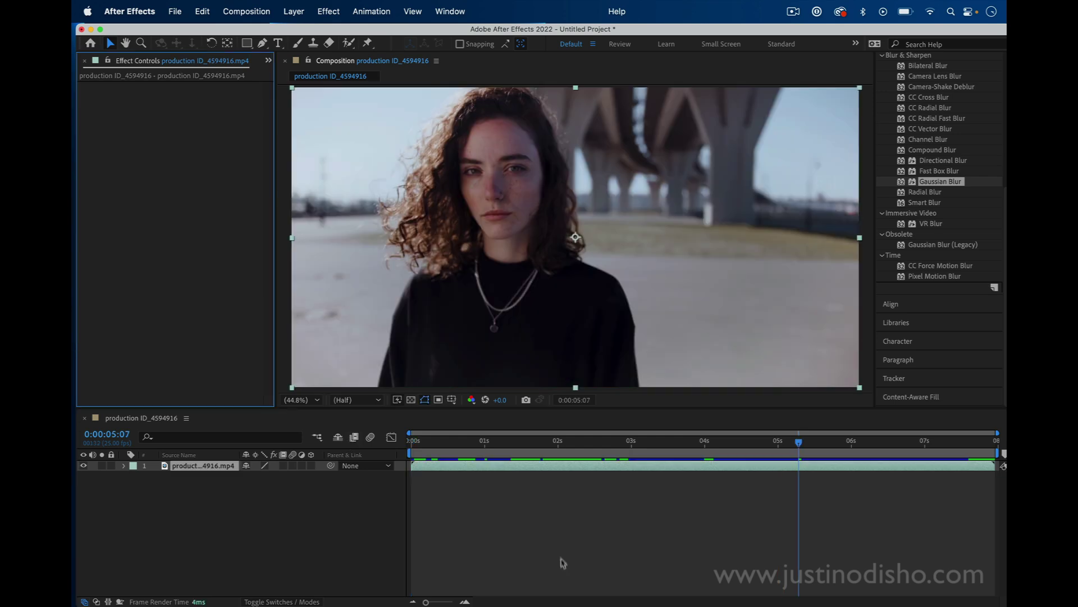
{"action": "left_click_drag", "start_coordinate": [503, 447], "coordinate": [354, 438]}
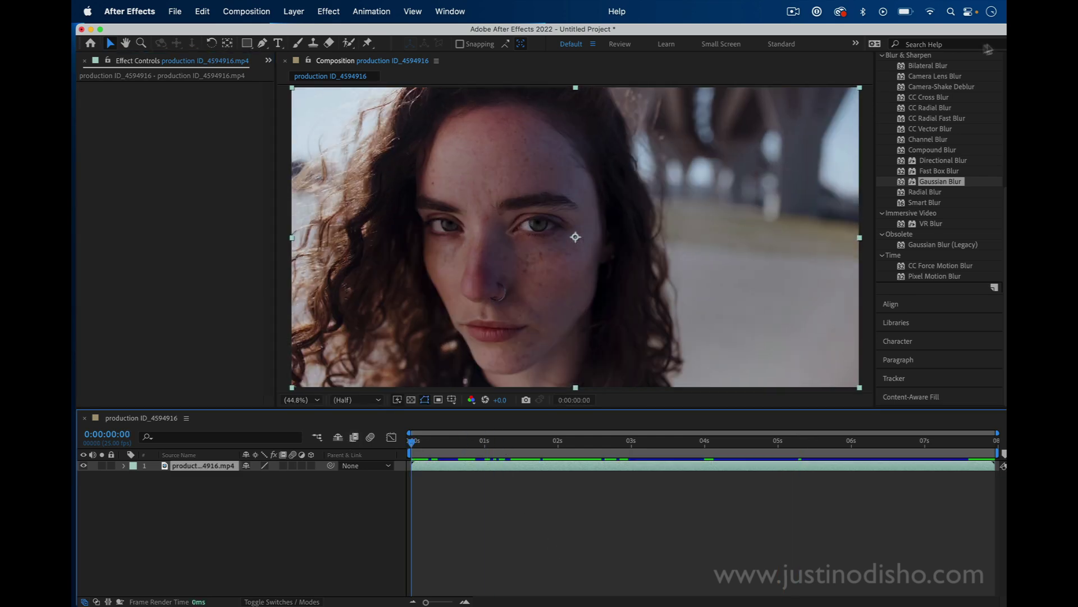
{"action": "scroll", "coordinate": [967, 108], "scroll_direction": "up", "scroll_amount": 5}
Search Effects & Presets for 'colora' and apply Colorama to the woman's clip
{"action": "left_click", "coordinate": [925, 135]}
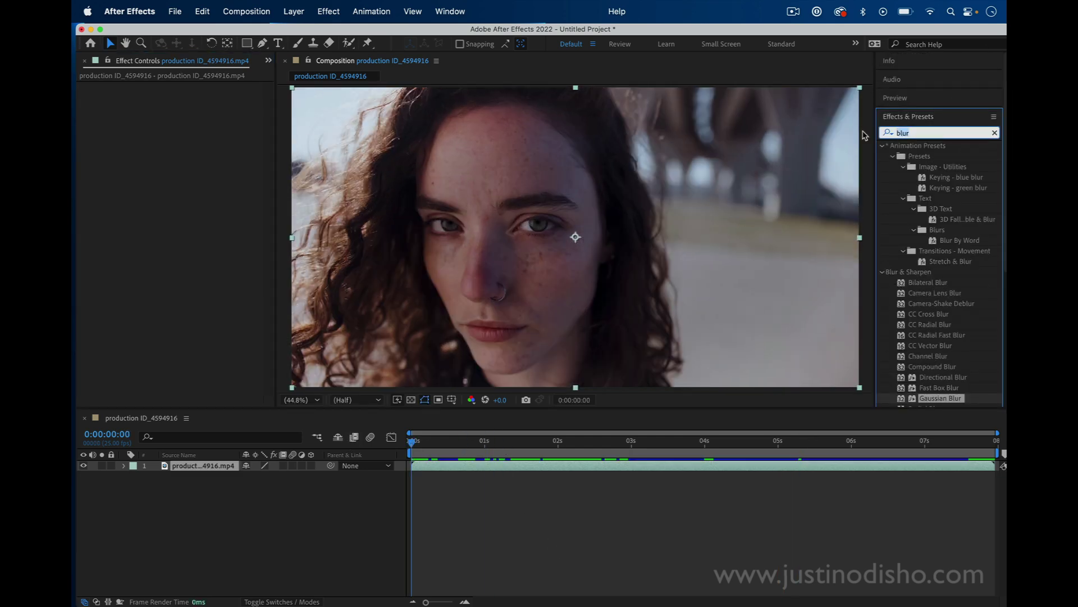
{"action": "type", "text": "colora"}
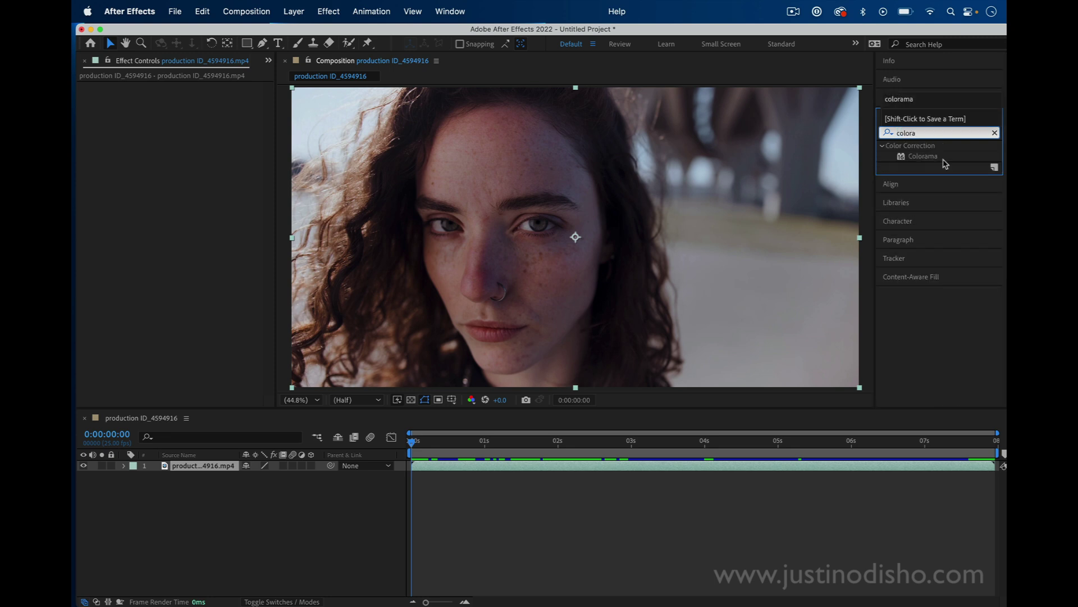
{"action": "left_click", "coordinate": [932, 161]}
{"action": "left_click_drag", "start_coordinate": [934, 163], "coordinate": [549, 208]}
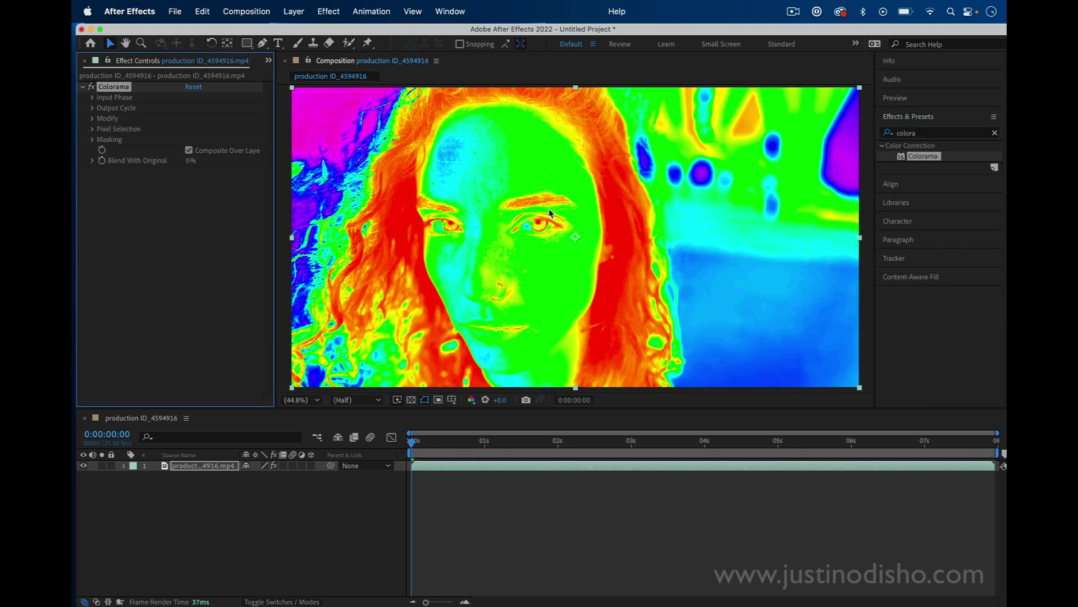
Under Colorama's Input Phase, set Phase Shift to 1x+328.0°
{"action": "left_click", "coordinate": [94, 109]}
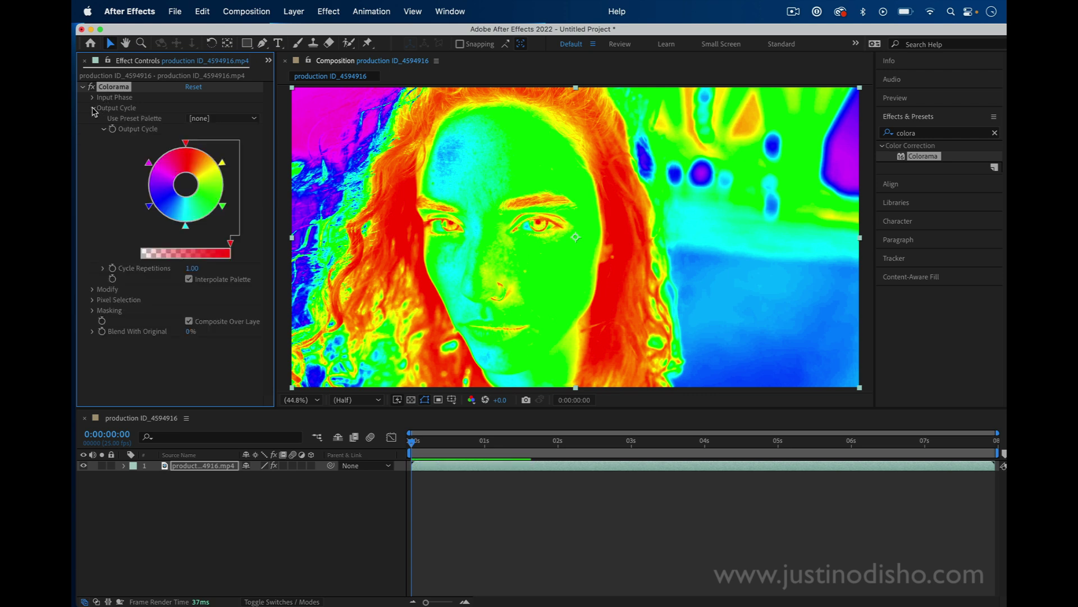
{"action": "left_click", "coordinate": [93, 99]}
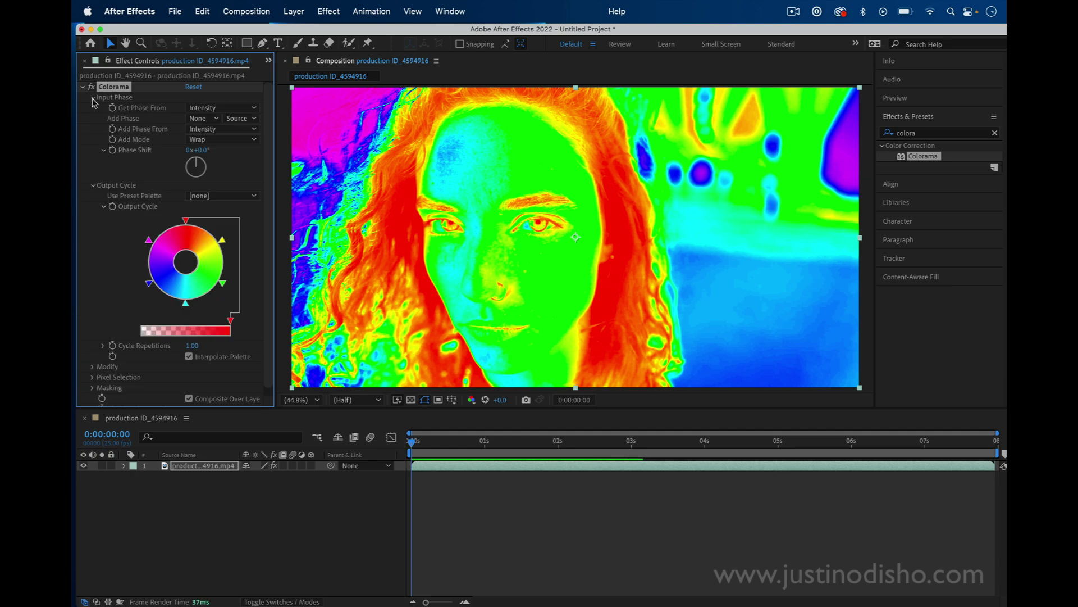
{"action": "scroll", "coordinate": [129, 135], "scroll_direction": "down", "scroll_amount": 1}
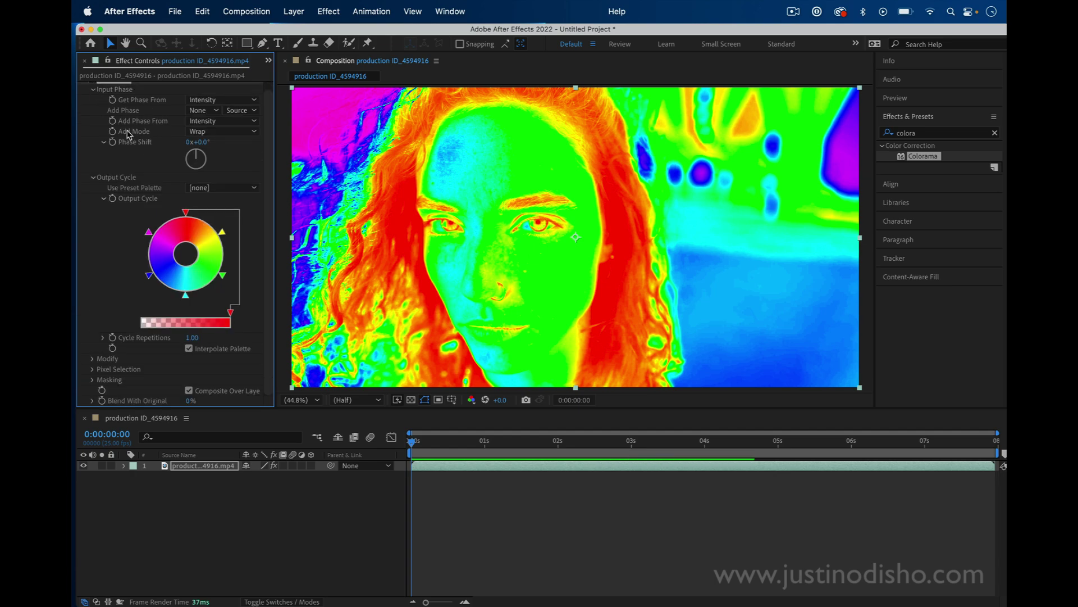
{"action": "scroll", "coordinate": [129, 135], "scroll_direction": "up", "scroll_amount": 1}
{"action": "mouse_move", "coordinate": [196, 163]}
{"action": "left_mouse_down"}
{"action": "mouse_move", "coordinate": [204, 187]}
{"action": "mouse_move", "coordinate": [181, 179]}
{"action": "mouse_move", "coordinate": [185, 151]}
{"action": "mouse_move", "coordinate": [218, 161]}
{"action": "mouse_move", "coordinate": [209, 179]}
{"action": "mouse_move", "coordinate": [191, 181]}
{"action": "mouse_move", "coordinate": [179, 166]}
{"action": "mouse_move", "coordinate": [185, 153]}
{"action": "left_mouse_up"}
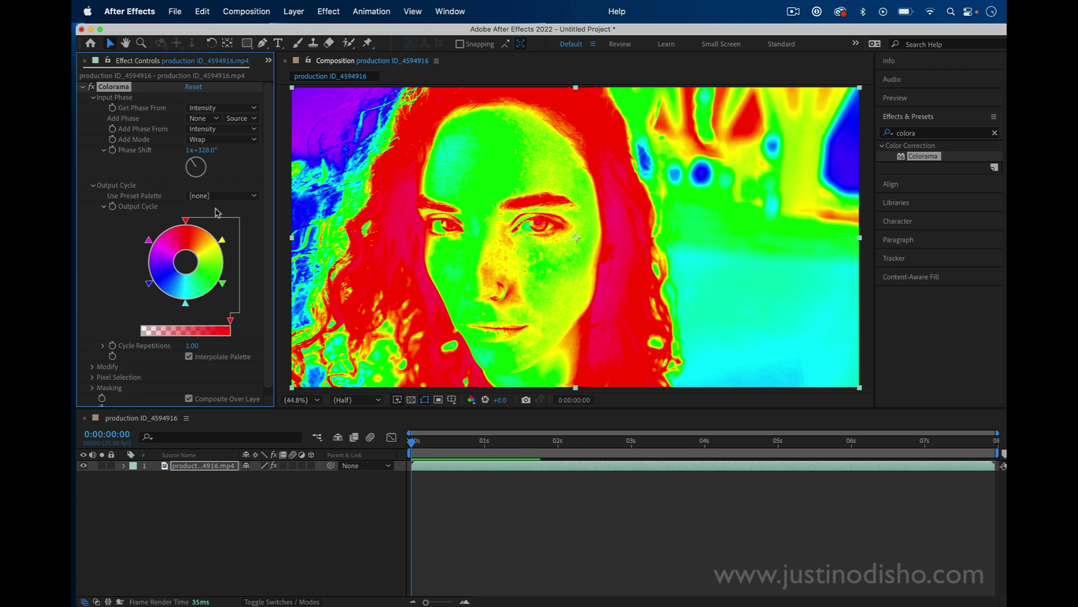
Try the Ramp Grey, Solarize Red and Deep Ocean palettes, settling on Solarize Red
{"action": "left_click", "coordinate": [230, 195]}
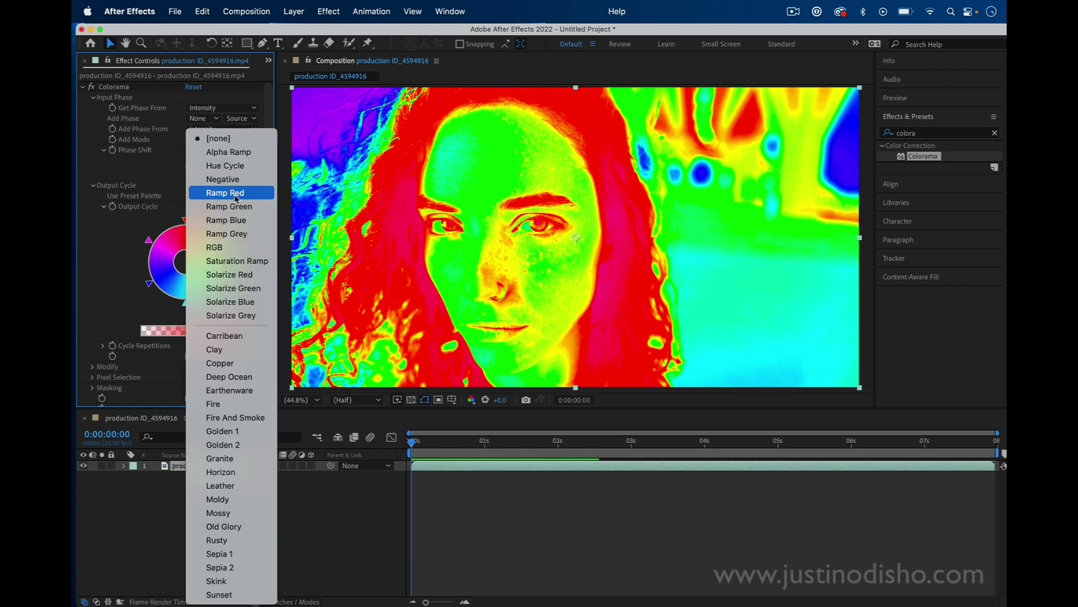
{"action": "left_click", "coordinate": [239, 238]}
{"action": "left_click", "coordinate": [241, 196]}
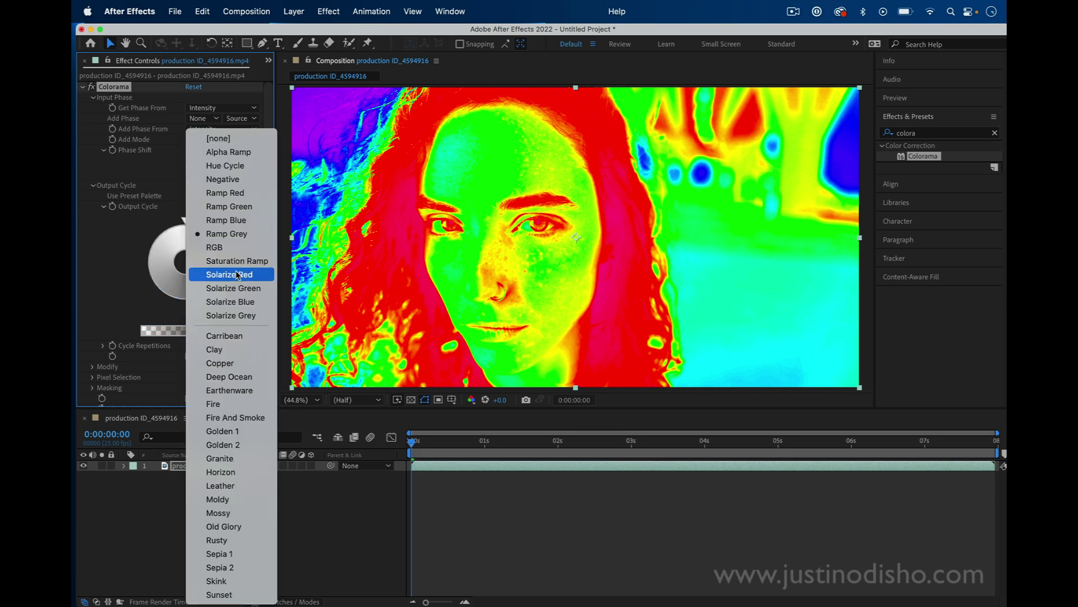
{"action": "left_click", "coordinate": [238, 273]}
{"action": "left_click", "coordinate": [232, 201]}
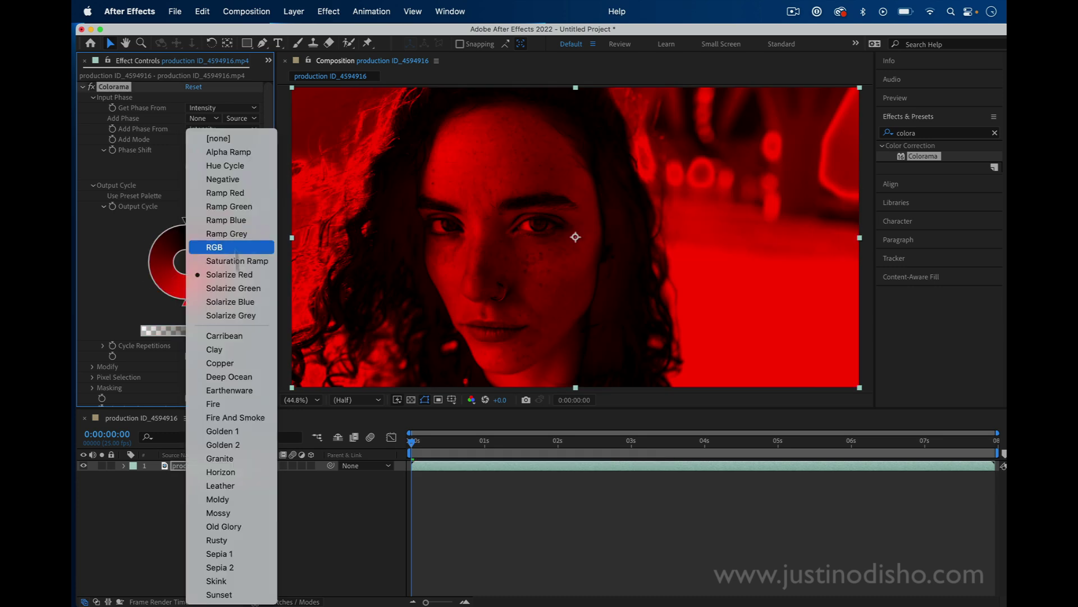
{"action": "left_click", "coordinate": [236, 375]}
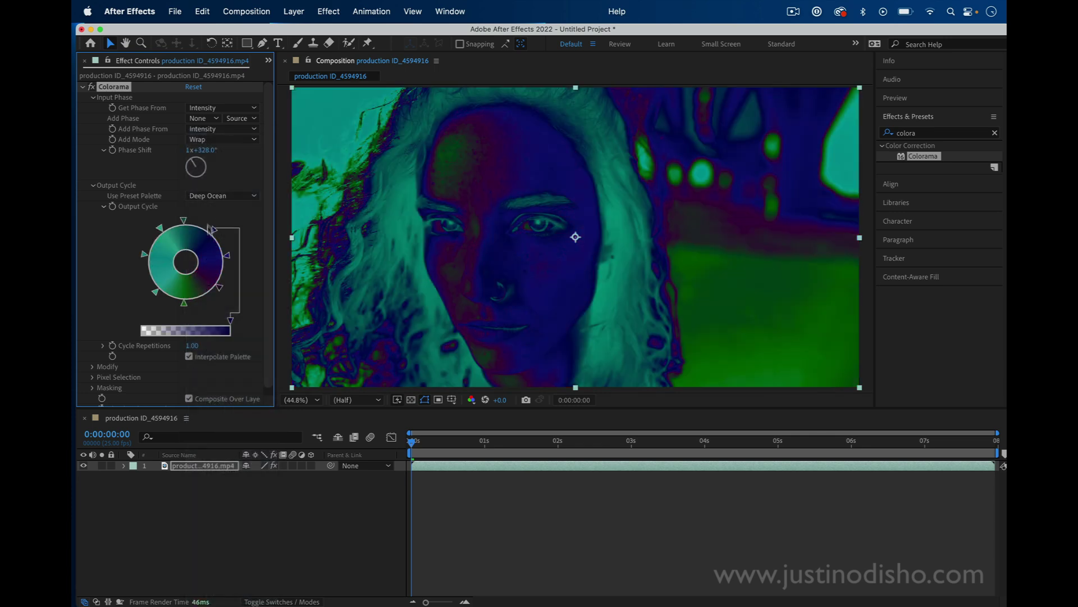
{"action": "left_click", "coordinate": [227, 196]}
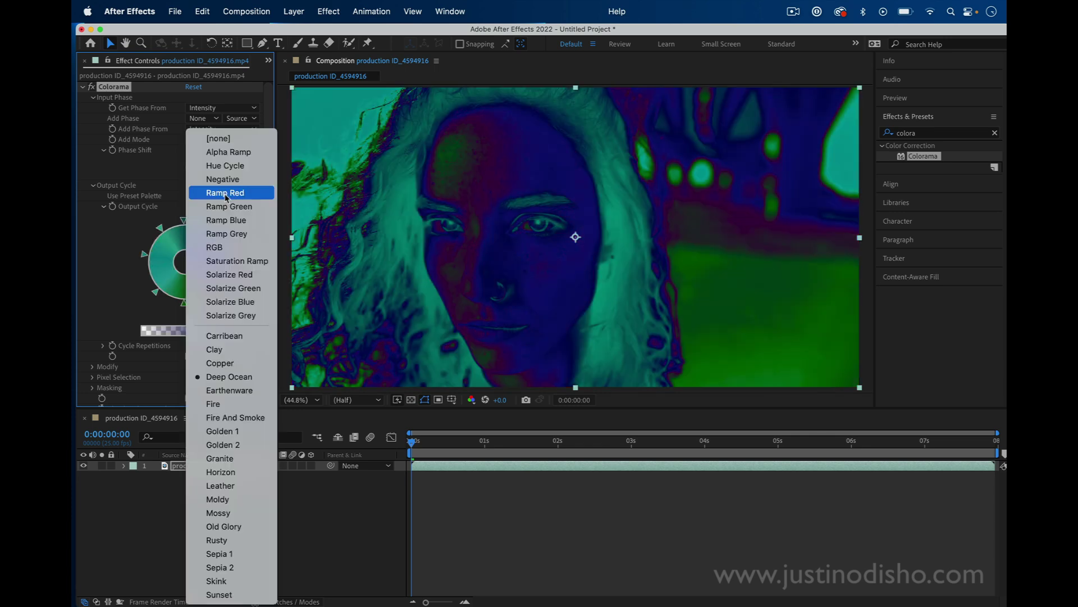
{"action": "left_click", "coordinate": [242, 275]}
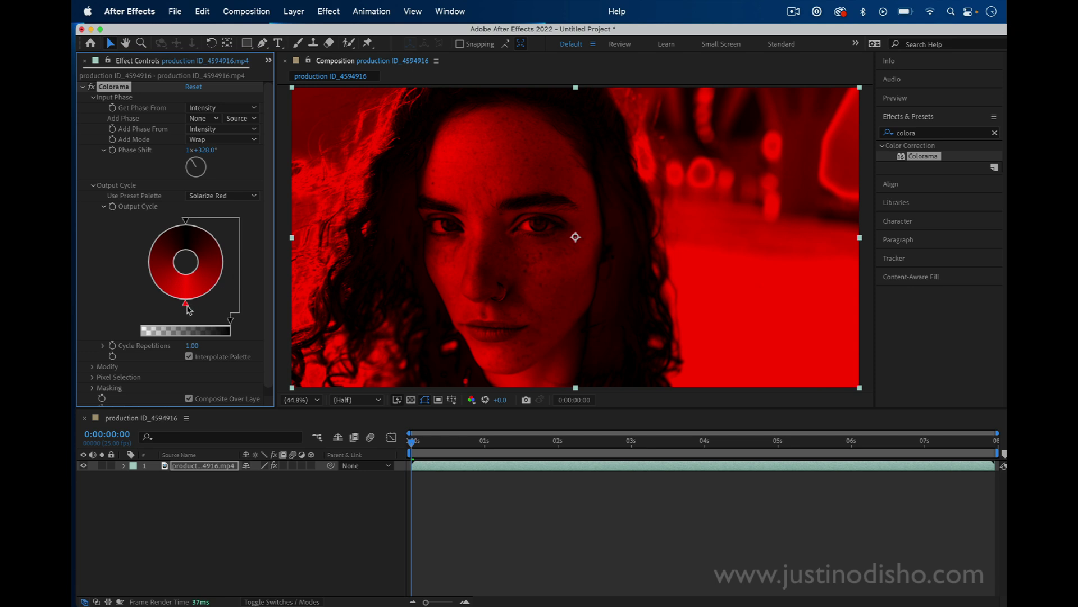
Make an Output Cycle stop white and drag it to the wheel's lower left
{"action": "left_click_drag", "start_coordinate": [187, 309], "coordinate": [247, 234]}
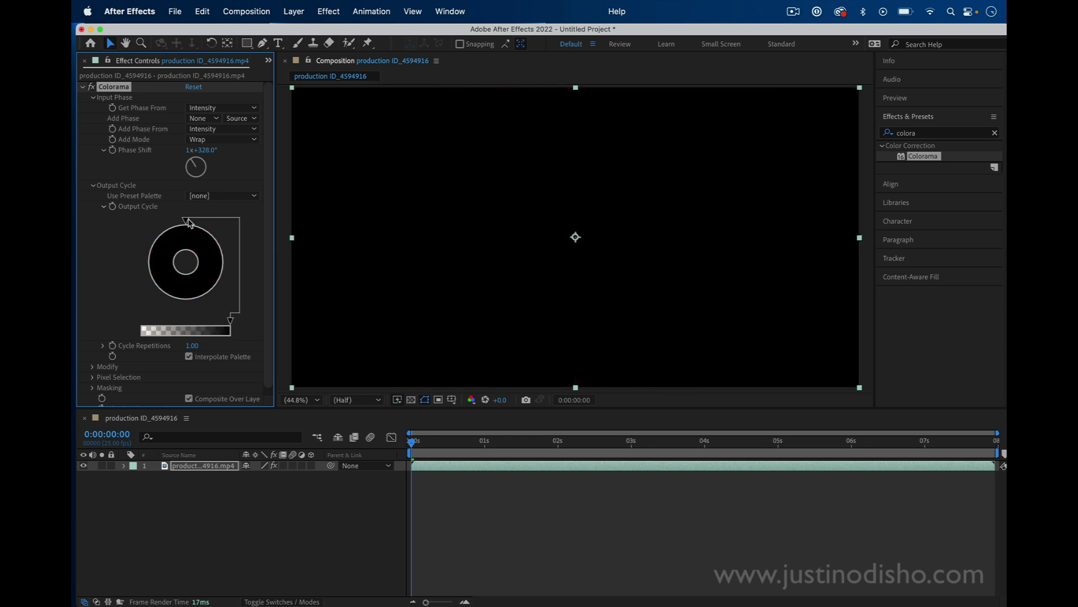
{"action": "double_click", "coordinate": [219, 251]}
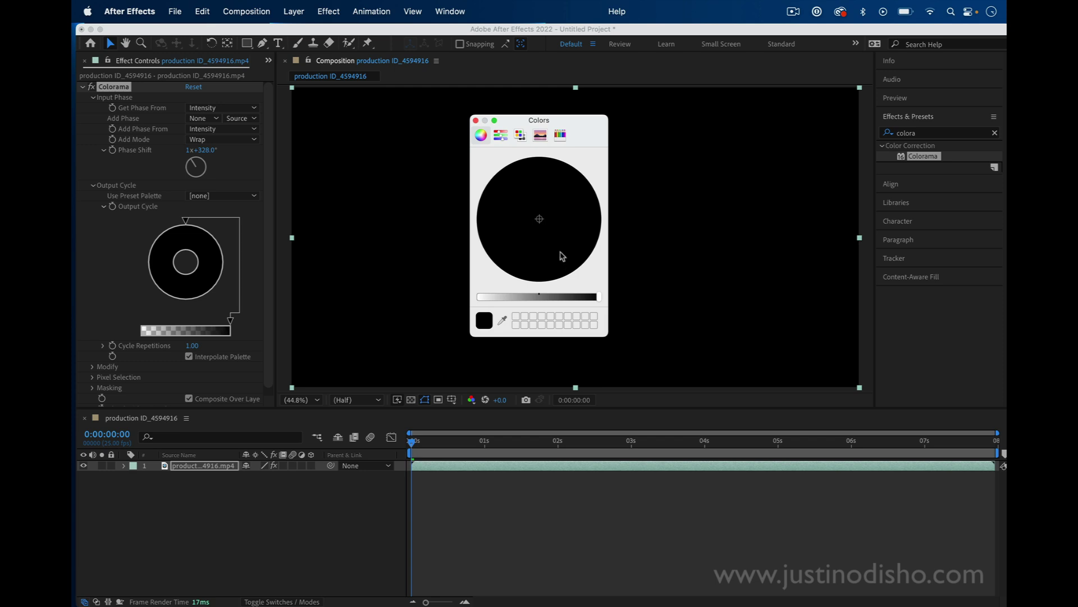
{"action": "left_click_drag", "start_coordinate": [496, 302], "coordinate": [428, 302]}
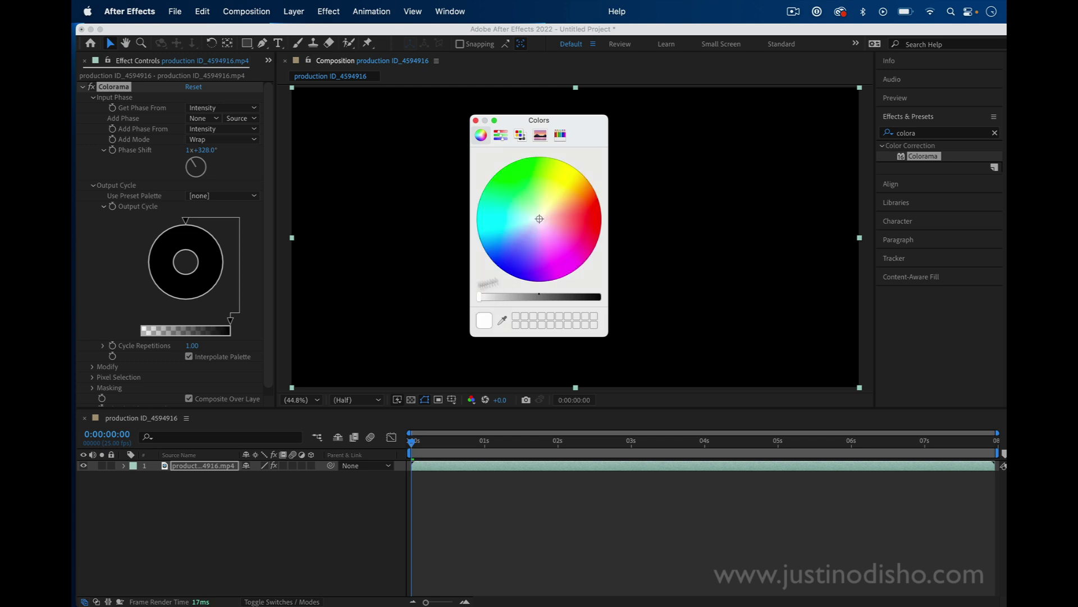
{"action": "left_click", "coordinate": [476, 120]}
{"action": "left_click_drag", "start_coordinate": [225, 249], "coordinate": [168, 305]}
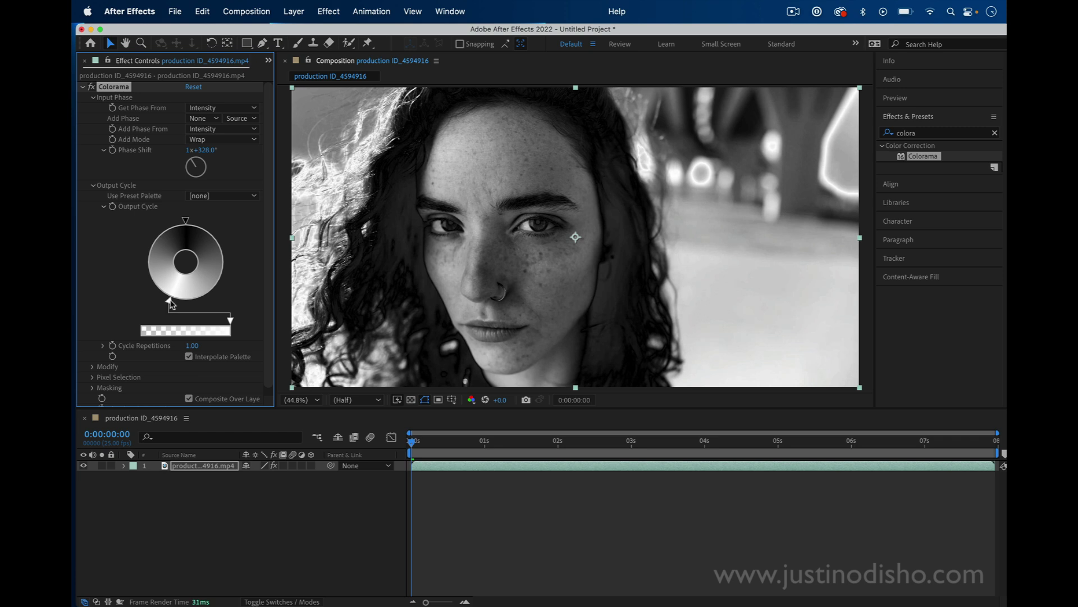
Set Colorama's Output Cycle stops to red and blue
{"action": "double_click", "coordinate": [169, 304]}
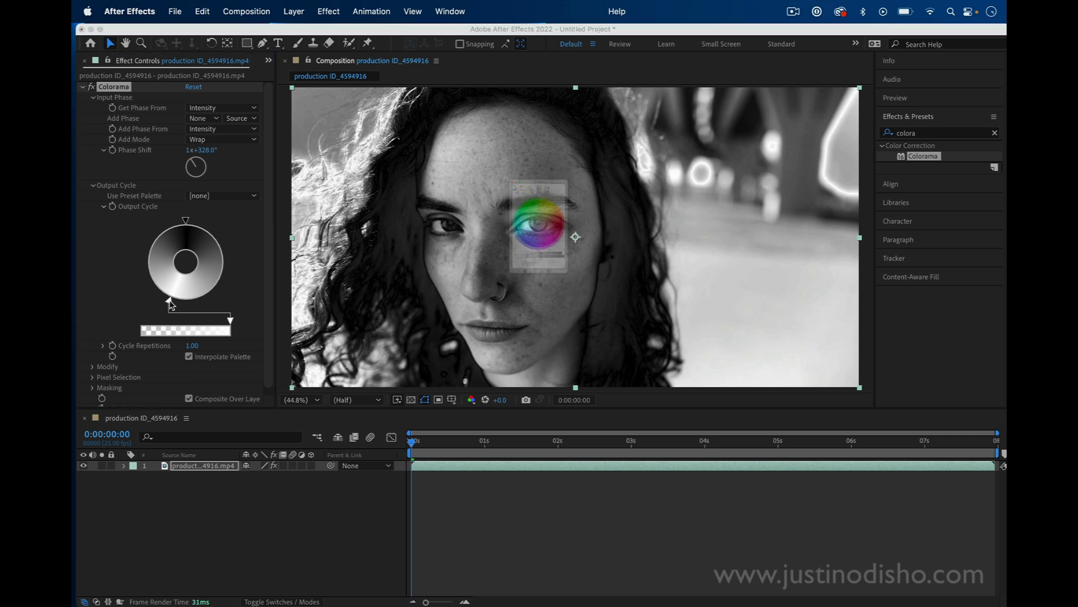
{"action": "left_click", "coordinate": [600, 212]}
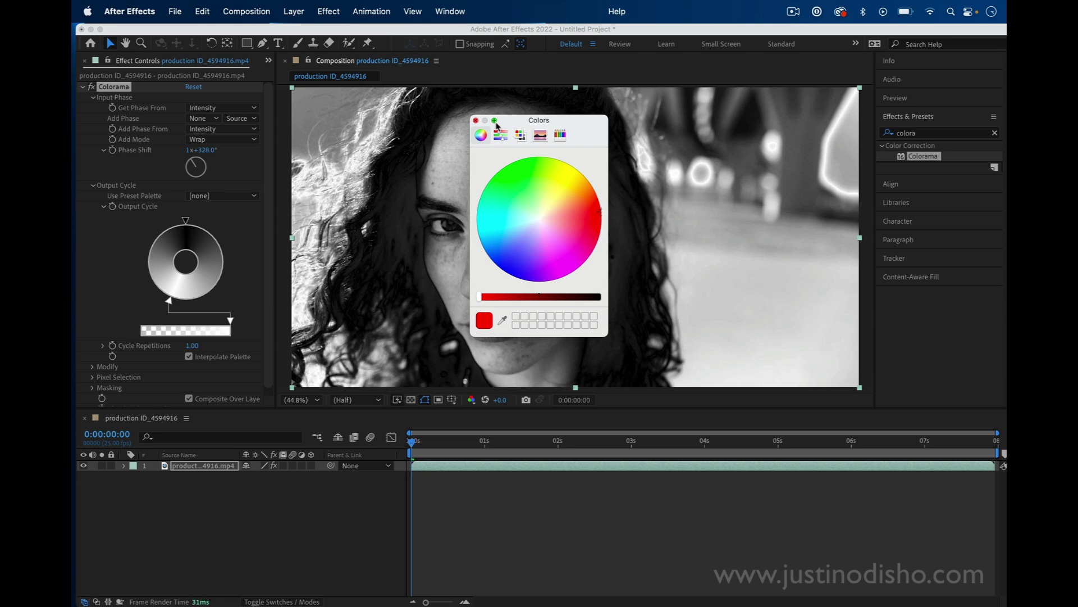
{"action": "left_click", "coordinate": [476, 120]}
{"action": "double_click", "coordinate": [170, 303]}
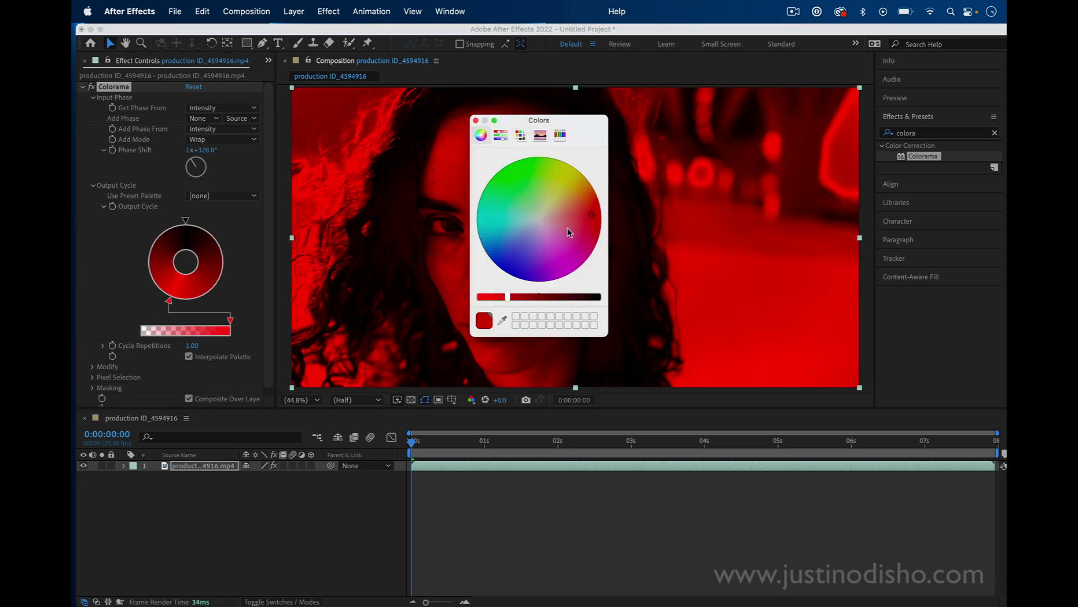
{"action": "left_click_drag", "start_coordinate": [567, 228], "coordinate": [466, 300]}
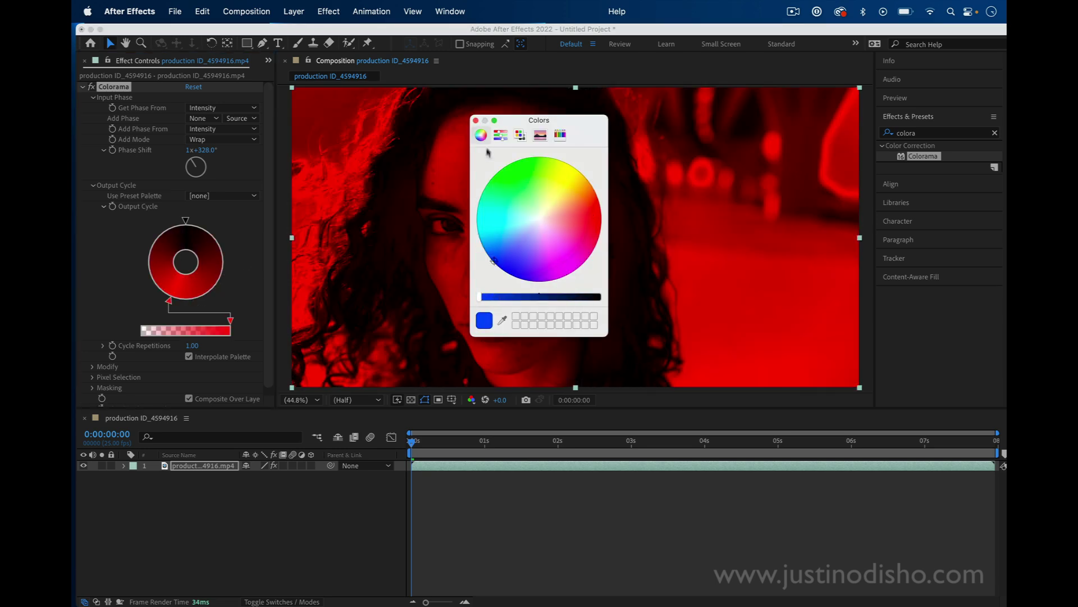
{"action": "left_click", "coordinate": [475, 120]}
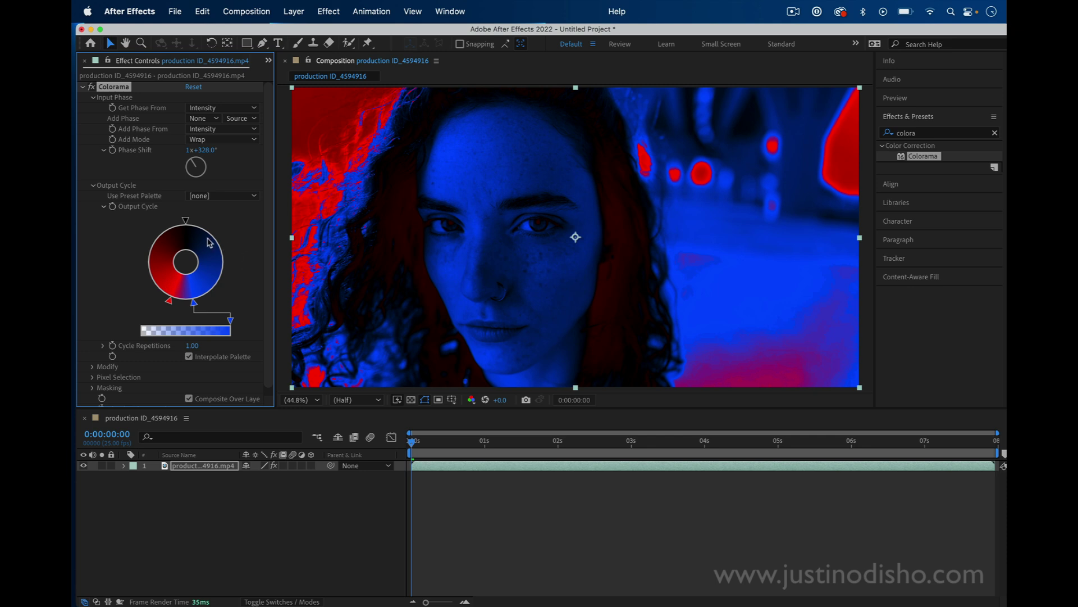
Add a fully bright green stop and a black stop to the output cycle
{"action": "double_click", "coordinate": [222, 255]}
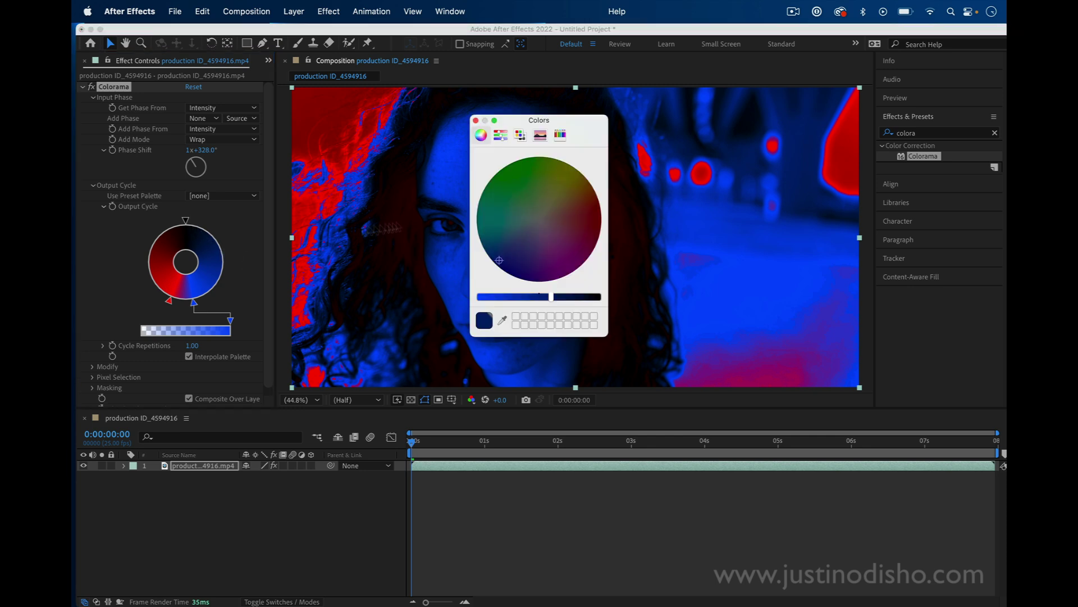
{"action": "left_click", "coordinate": [486, 211]}
{"action": "left_click_drag", "start_coordinate": [488, 211], "coordinate": [521, 160]}
{"action": "left_click_drag", "start_coordinate": [492, 297], "coordinate": [442, 257]}
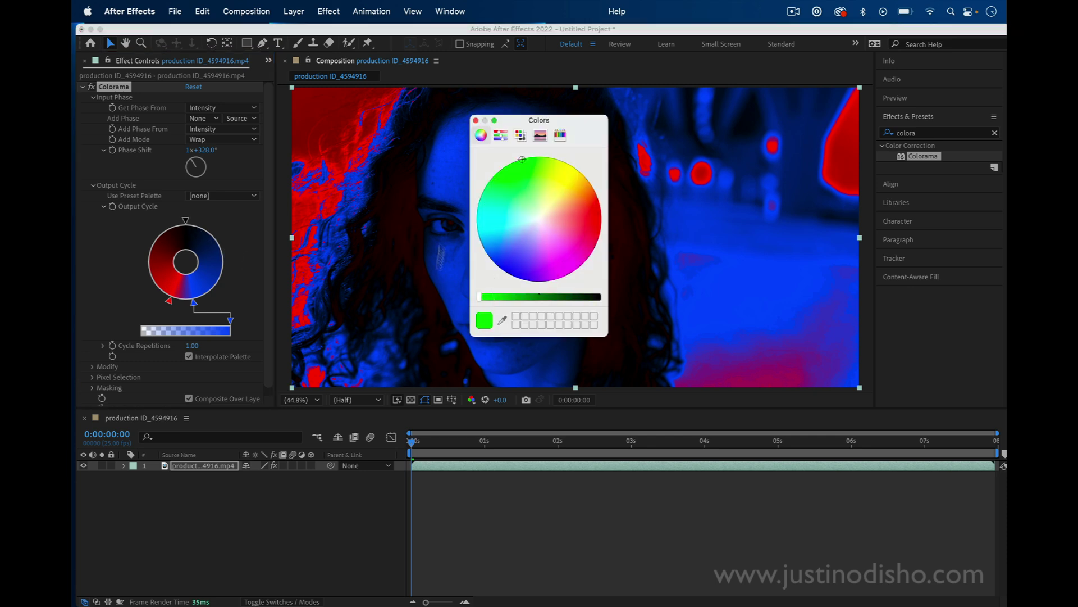
{"action": "left_click", "coordinate": [476, 120]}
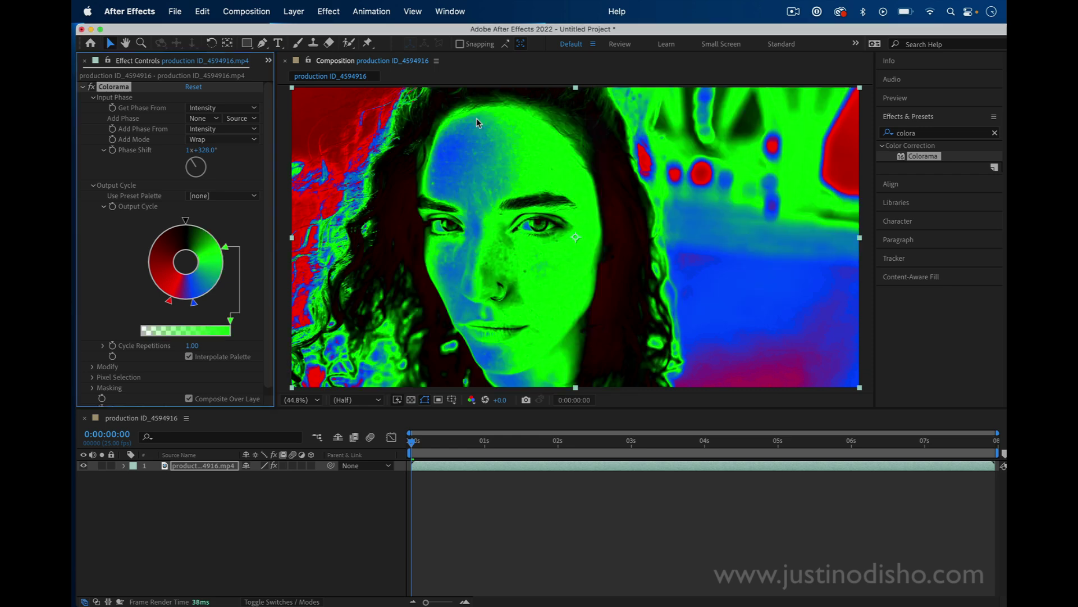
{"action": "double_click", "coordinate": [217, 285]}
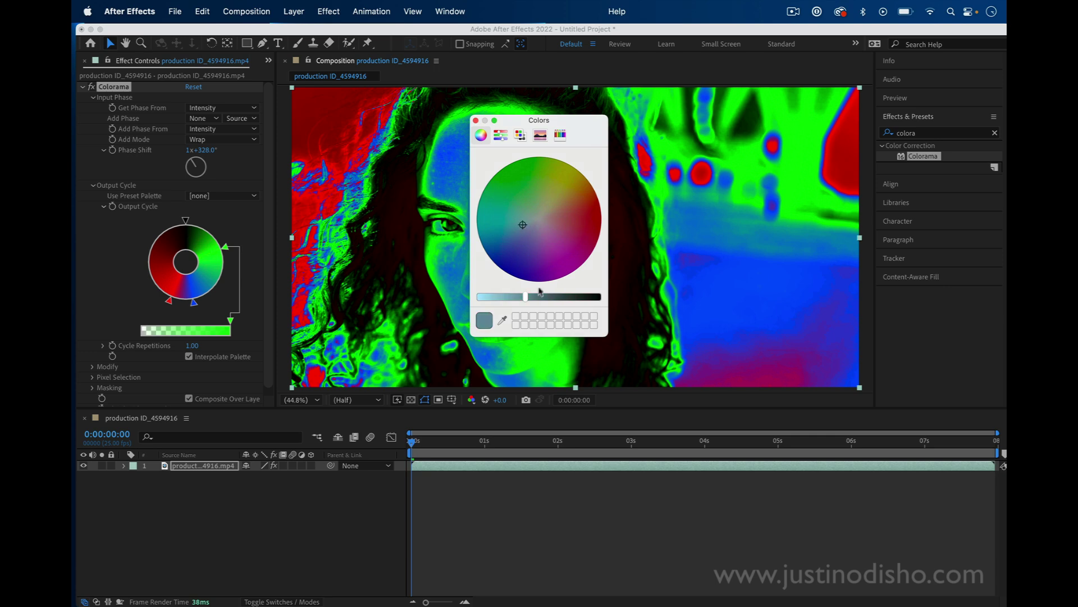
{"action": "left_click_drag", "start_coordinate": [534, 297], "coordinate": [627, 299]}
{"action": "left_click", "coordinate": [475, 120]}
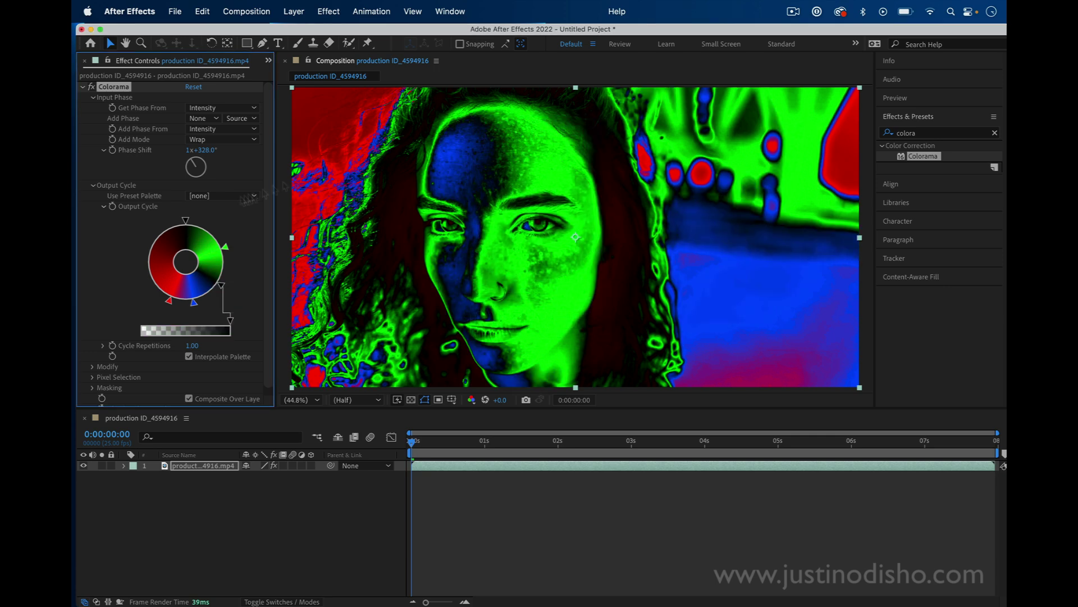
Shift the green and red stops further around the ring and select the blue stop
{"action": "left_click_drag", "start_coordinate": [225, 246], "coordinate": [214, 230]}
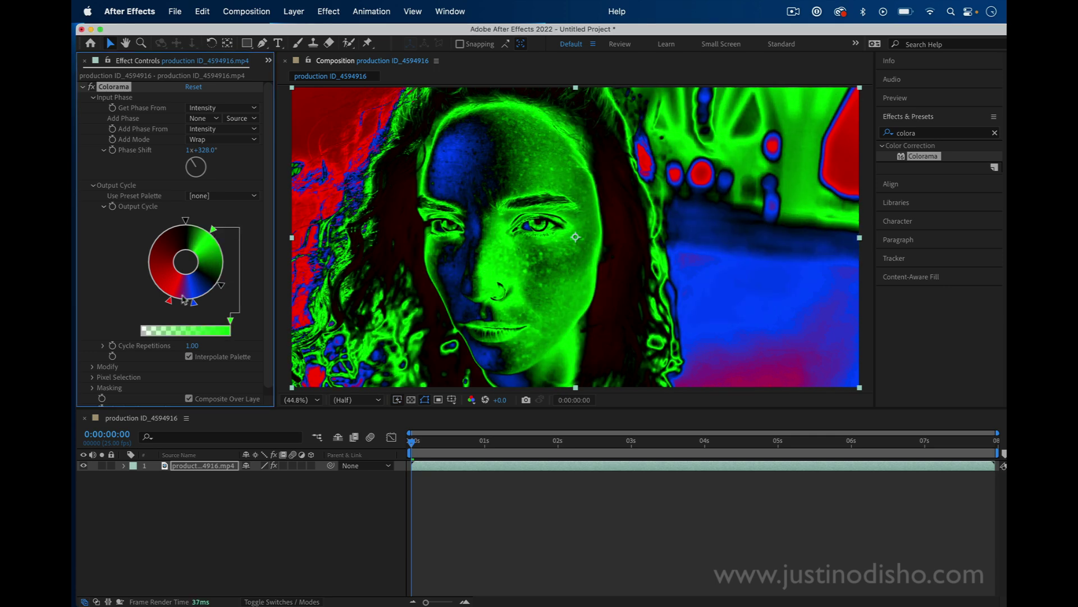
{"action": "left_click", "coordinate": [169, 302]}
{"action": "left_click_drag", "start_coordinate": [170, 302], "coordinate": [144, 268]}
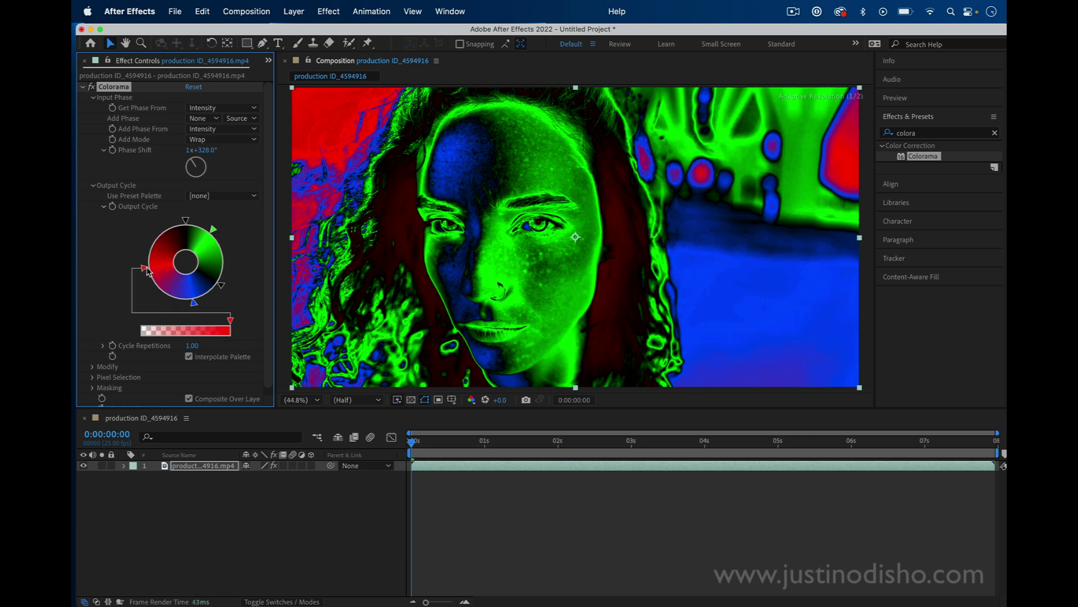
{"action": "left_click", "coordinate": [192, 304]}
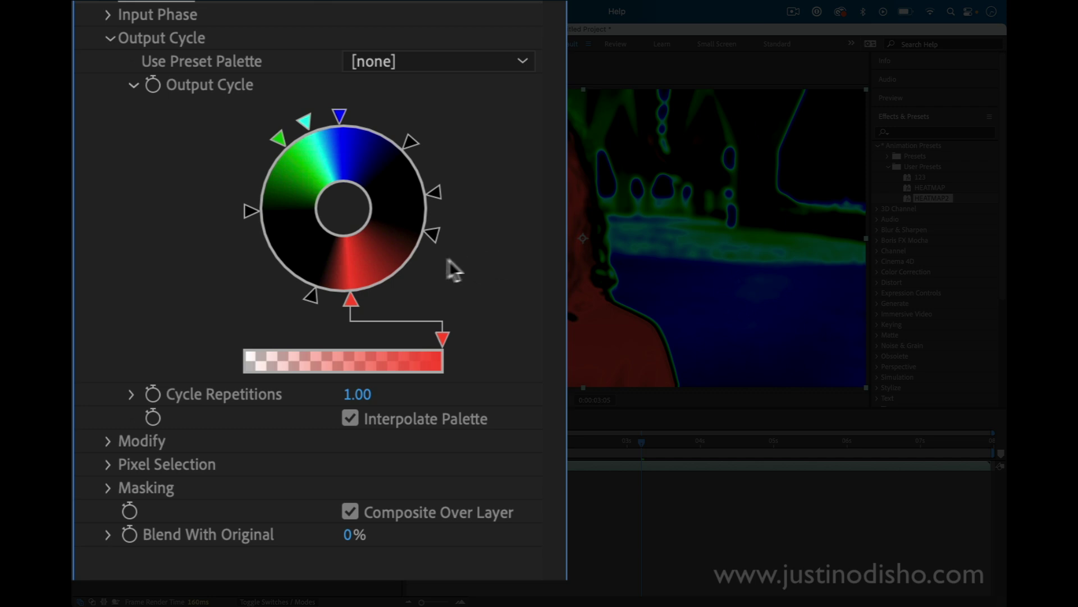
Drag the black Output Cycle stops to reshape the bands, leaving the cyan stop unchanged
{"action": "mouse_move", "coordinate": [436, 234]}
{"action": "left_mouse_down"}
{"action": "mouse_move", "coordinate": [420, 269]}
{"action": "mouse_move", "coordinate": [440, 241]}
{"action": "mouse_move", "coordinate": [430, 258]}
{"action": "mouse_move", "coordinate": [405, 281]}
{"action": "mouse_move", "coordinate": [413, 250]}
{"action": "mouse_move", "coordinate": [410, 267]}
{"action": "mouse_move", "coordinate": [427, 251]}
{"action": "left_mouse_up"}
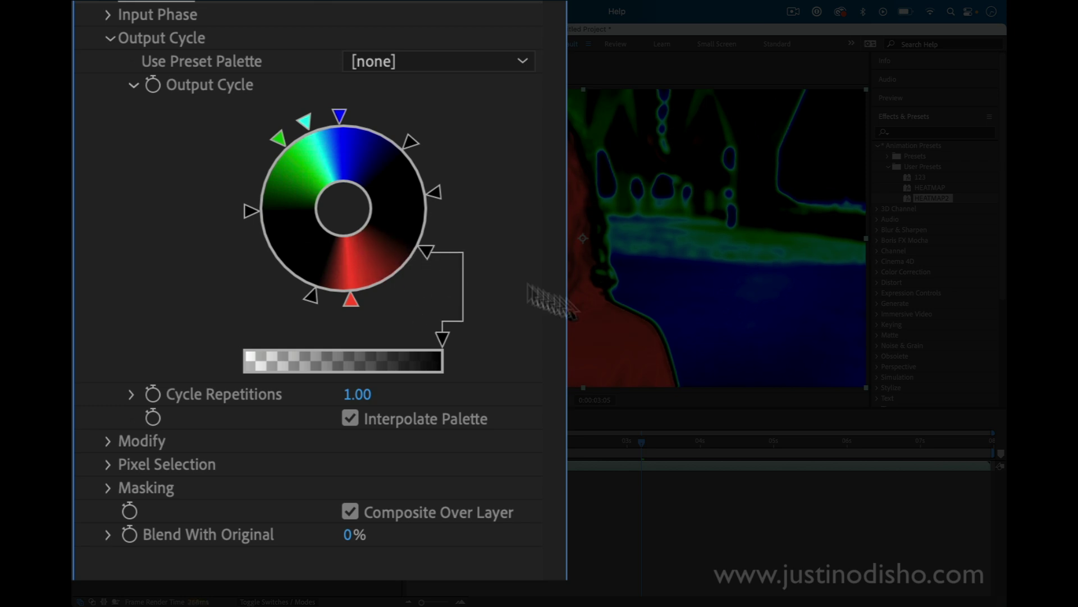
{"action": "left_click_drag", "start_coordinate": [415, 139], "coordinate": [452, 171]}
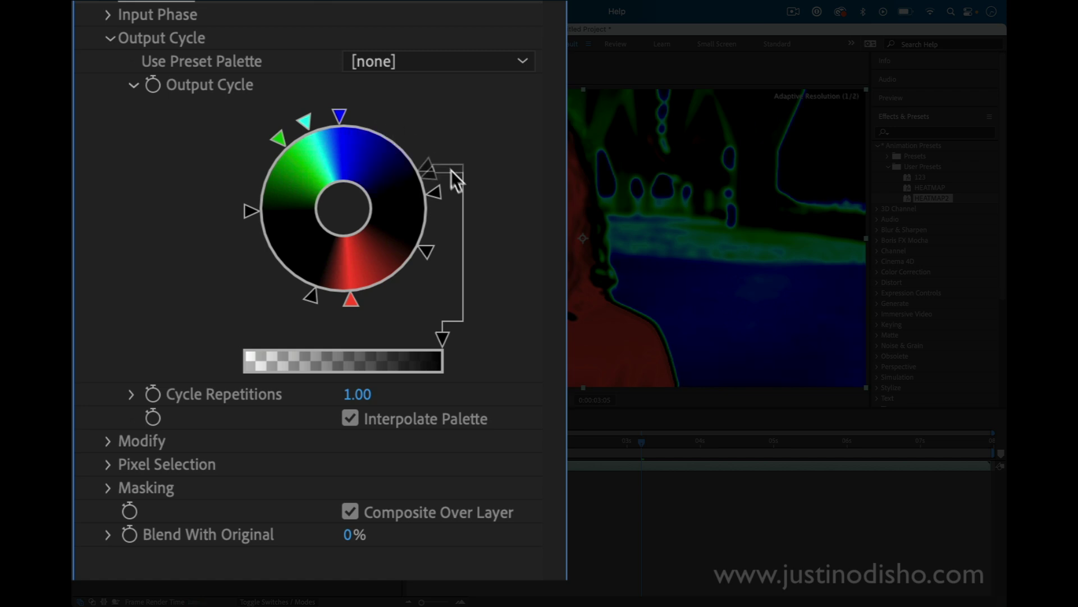
{"action": "left_click_drag", "start_coordinate": [460, 217], "coordinate": [423, 147]}
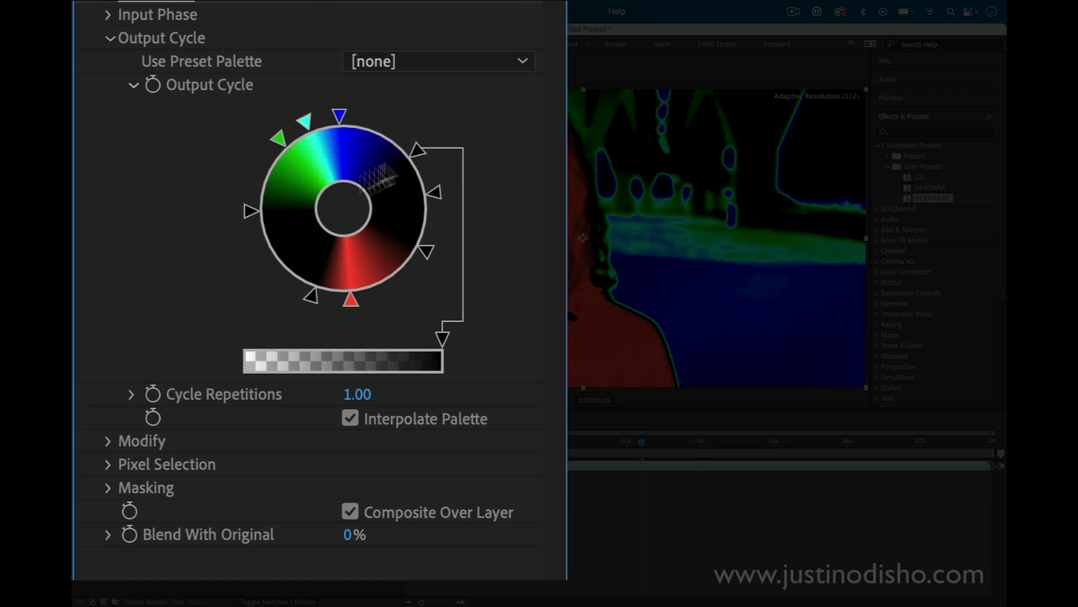
{"action": "left_click", "coordinate": [252, 211]}
{"action": "mouse_move", "coordinate": [254, 212]}
{"action": "left_mouse_down"}
{"action": "mouse_move", "coordinate": [278, 280]}
{"action": "mouse_move", "coordinate": [251, 244]}
{"action": "mouse_move", "coordinate": [249, 204]}
{"action": "mouse_move", "coordinate": [251, 235]}
{"action": "mouse_move", "coordinate": [251, 215]}
{"action": "left_mouse_up"}
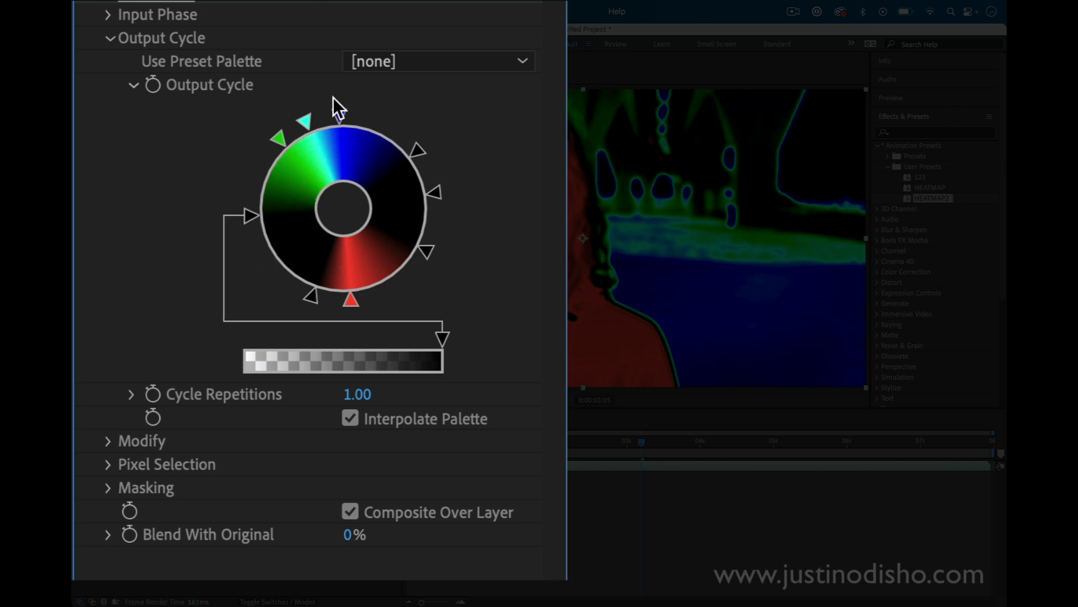
{"action": "double_click", "coordinate": [311, 121]}
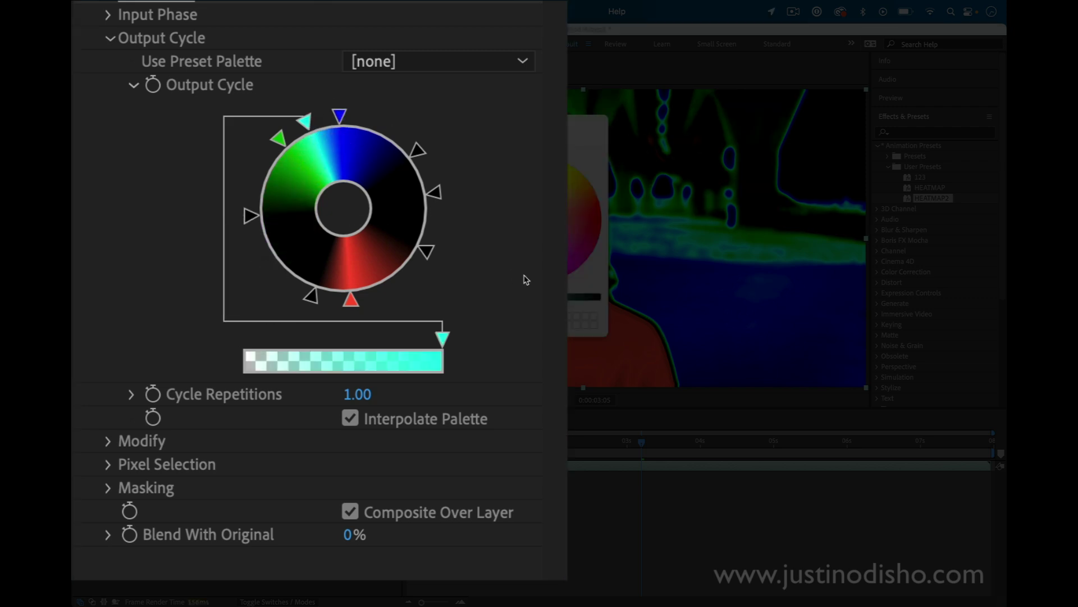
{"action": "left_click", "coordinate": [460, 131]}
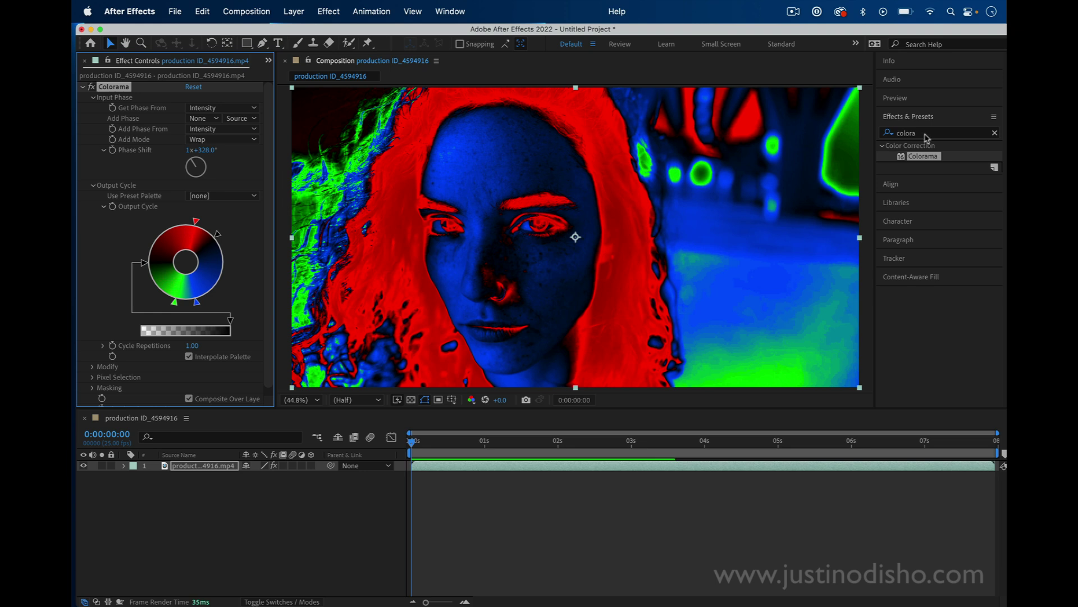
Clear the effects search and apply Gaussian Blur from Blur & Sharpen to the footage
{"action": "left_click", "coordinate": [902, 135]}
{"action": "key", "text": "BackSpace"}
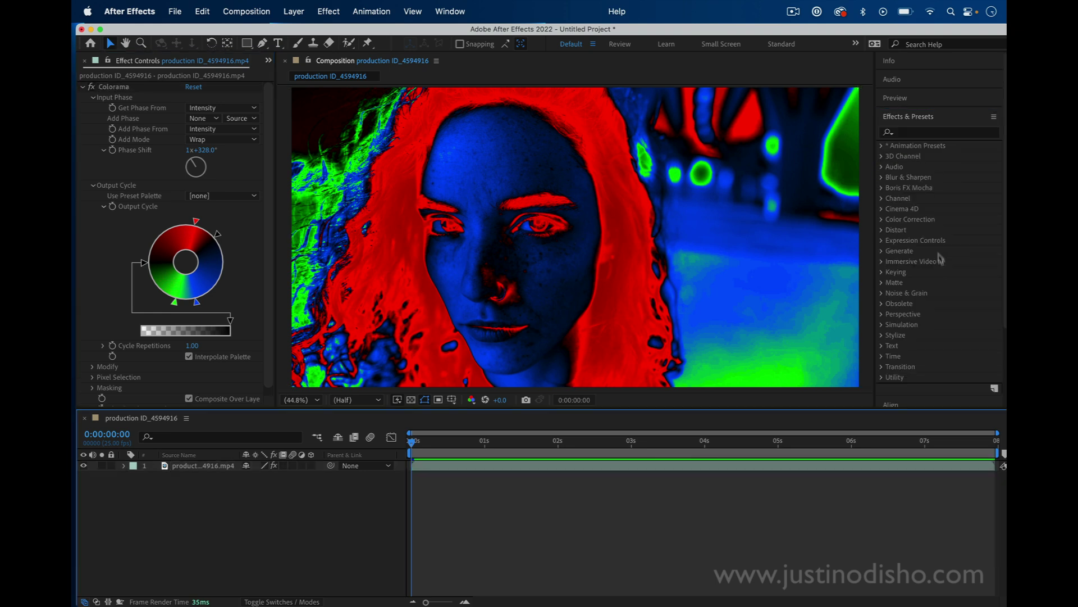
{"action": "left_click", "coordinate": [883, 178]}
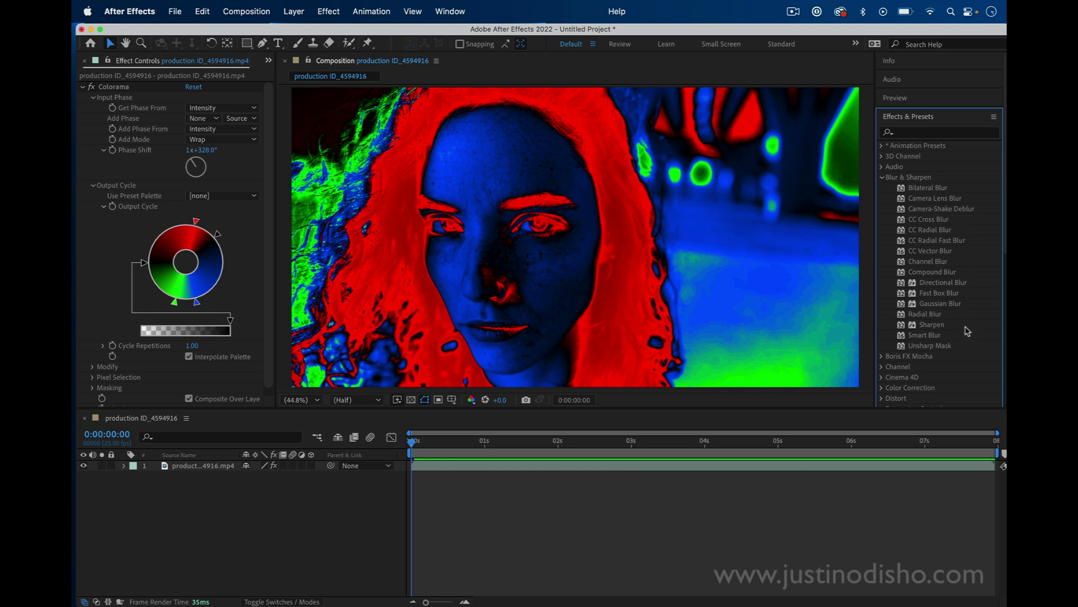
{"action": "left_click_drag", "start_coordinate": [941, 304], "coordinate": [343, 238]}
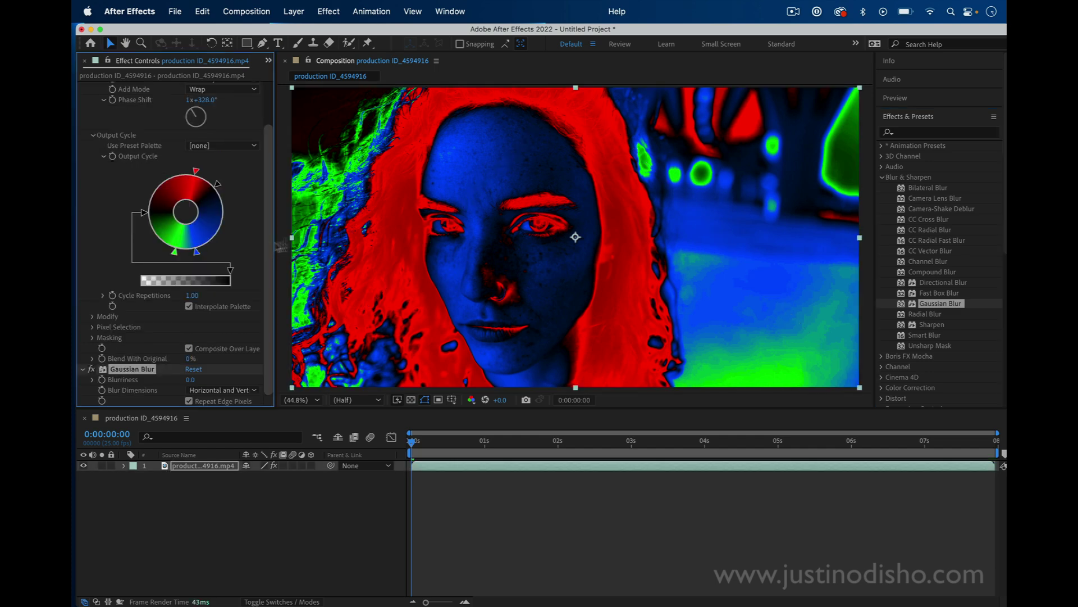
{"action": "scroll", "coordinate": [199, 213], "scroll_direction": "up", "scroll_amount": 3}
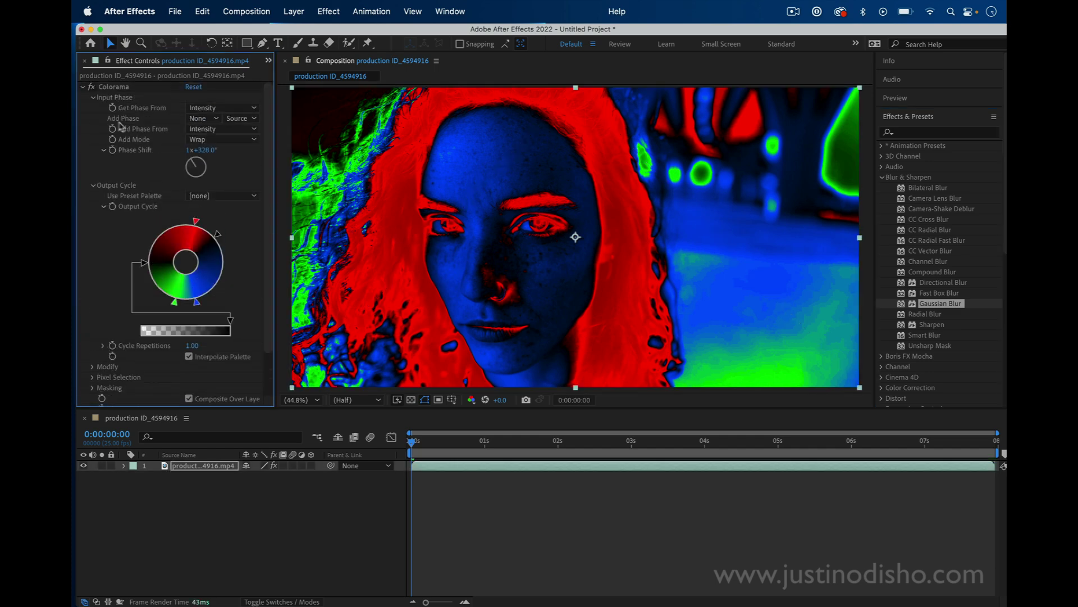
Collapse Colorama and Gaussian Blur, then drag Gaussian Blur above Colorama
{"action": "left_click", "coordinate": [84, 87]}
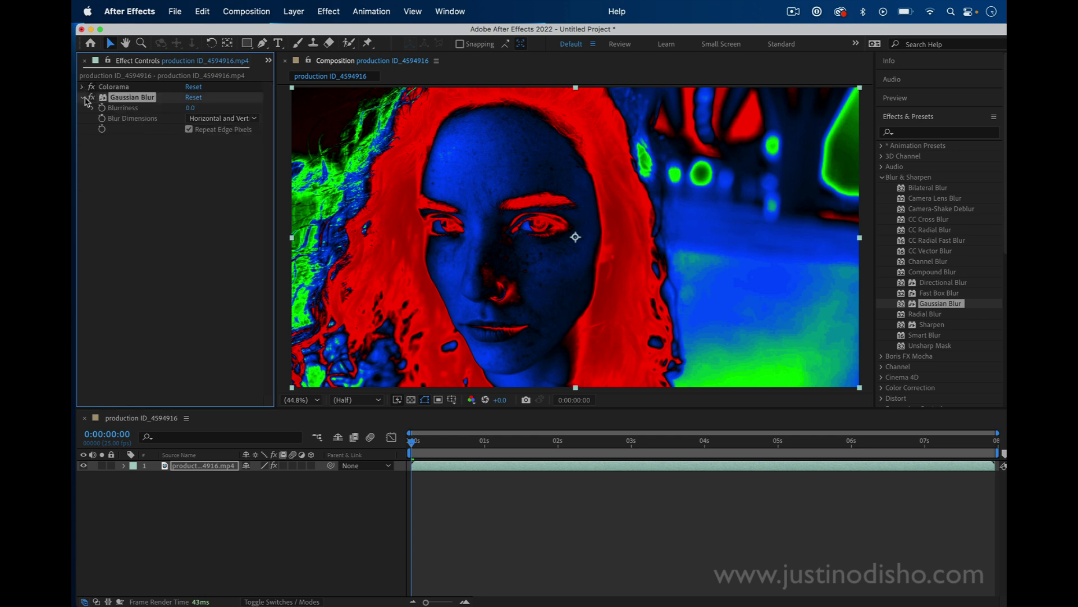
{"action": "left_click", "coordinate": [82, 97]}
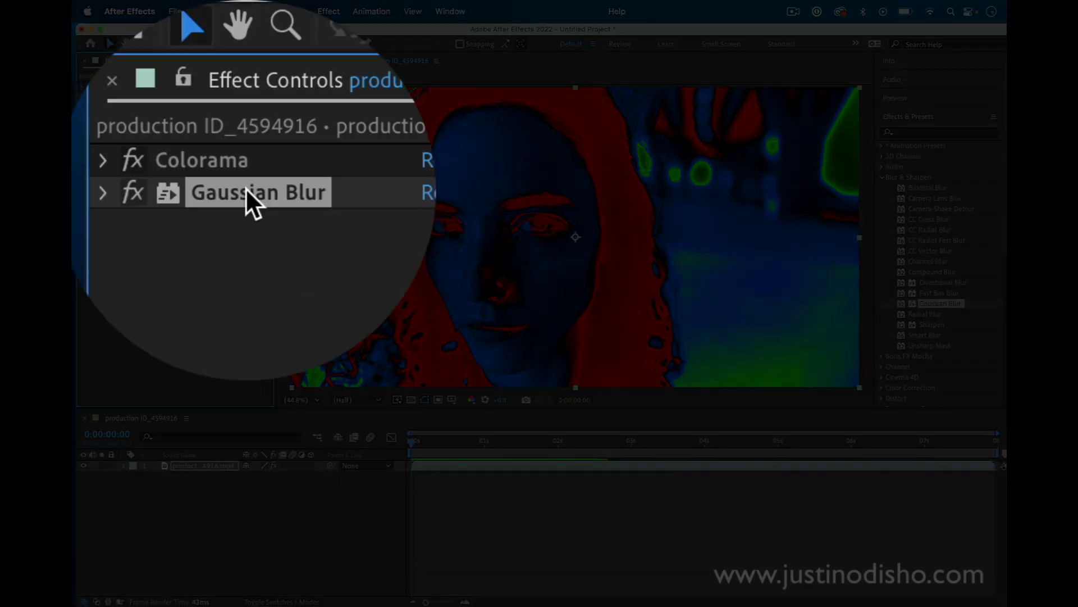
{"action": "left_click_drag", "start_coordinate": [245, 188], "coordinate": [247, 187]}
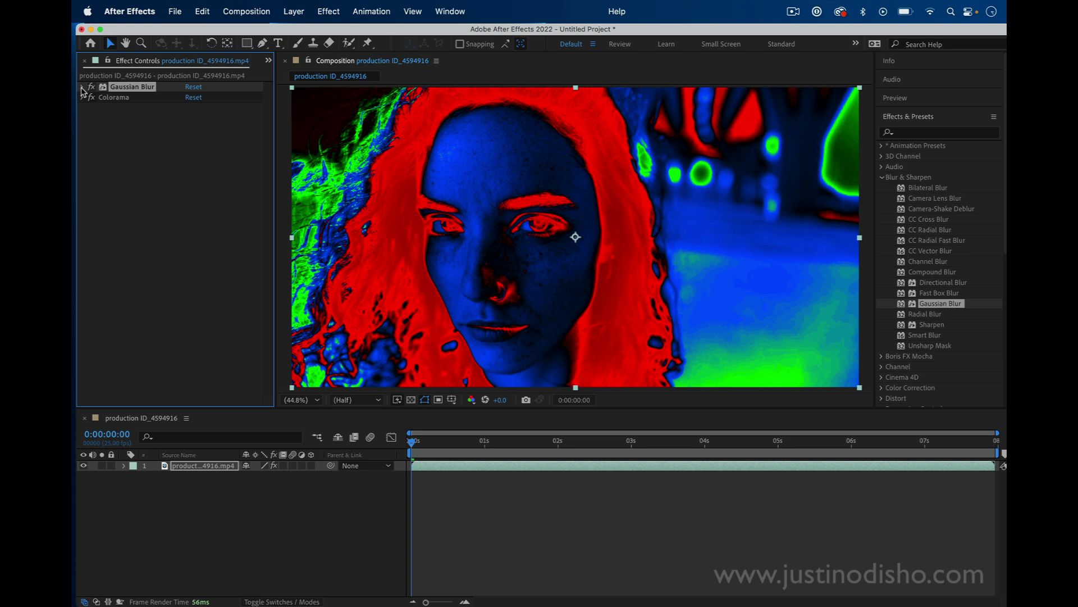
With Colorama switched off, set Gaussian Blur's Blurriness to 39.1
{"action": "left_click", "coordinate": [83, 87]}
{"action": "left_click", "coordinate": [92, 128]}
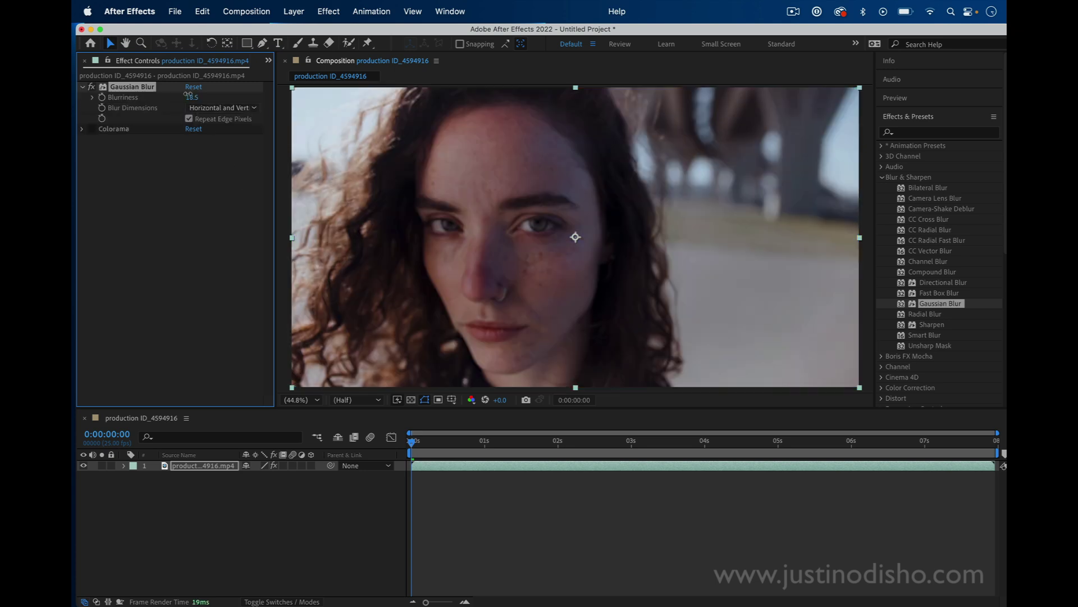
{"action": "left_click", "coordinate": [193, 97]}
{"action": "type", "text": "39.1"}
{"action": "key", "text": "Return"}
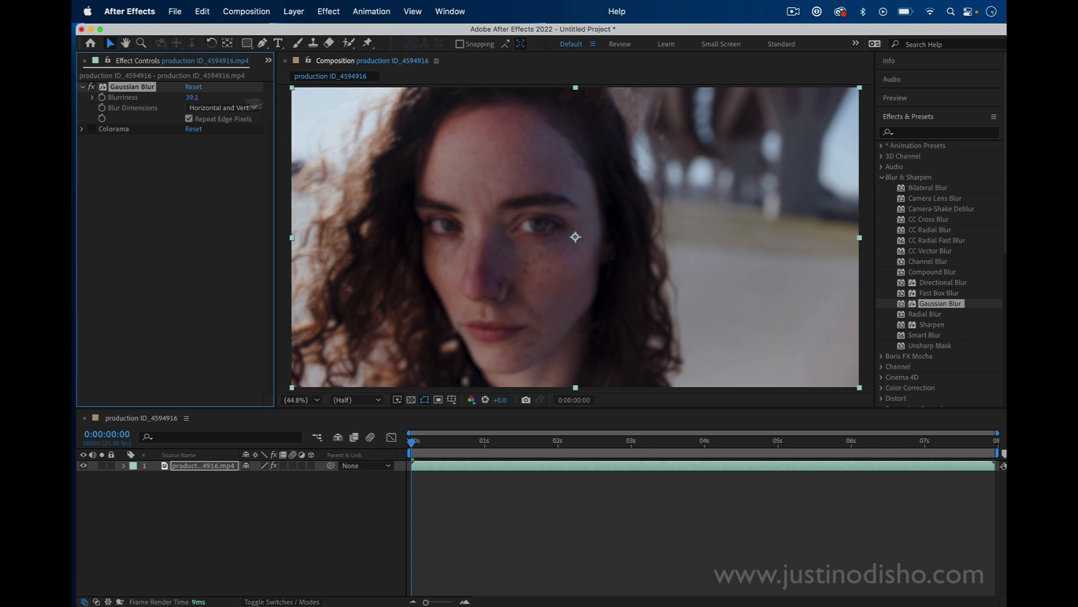
Turn Colorama back on and scrub Blurriness to about 52
{"action": "left_click", "coordinate": [91, 128]}
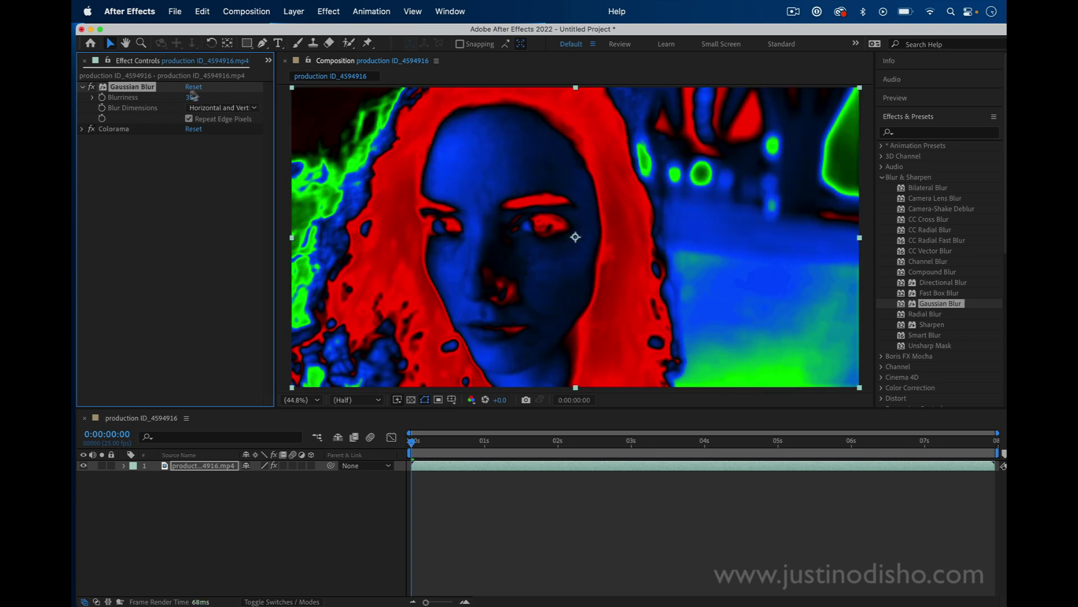
{"action": "left_click_drag", "start_coordinate": [194, 98], "coordinate": [307, 102]}
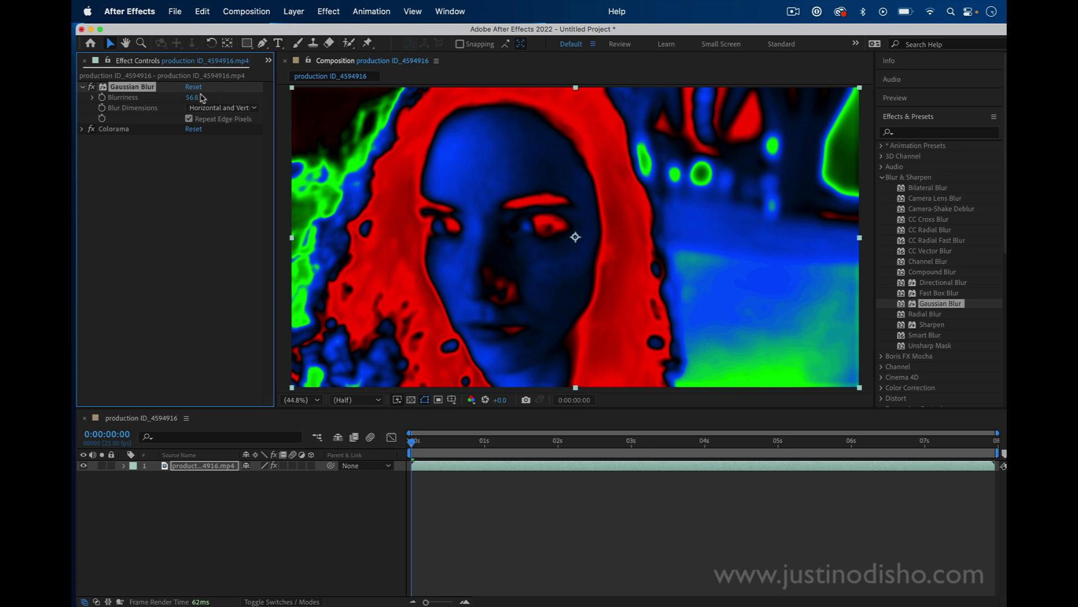
{"action": "left_click_drag", "start_coordinate": [200, 98], "coordinate": [160, 95]}
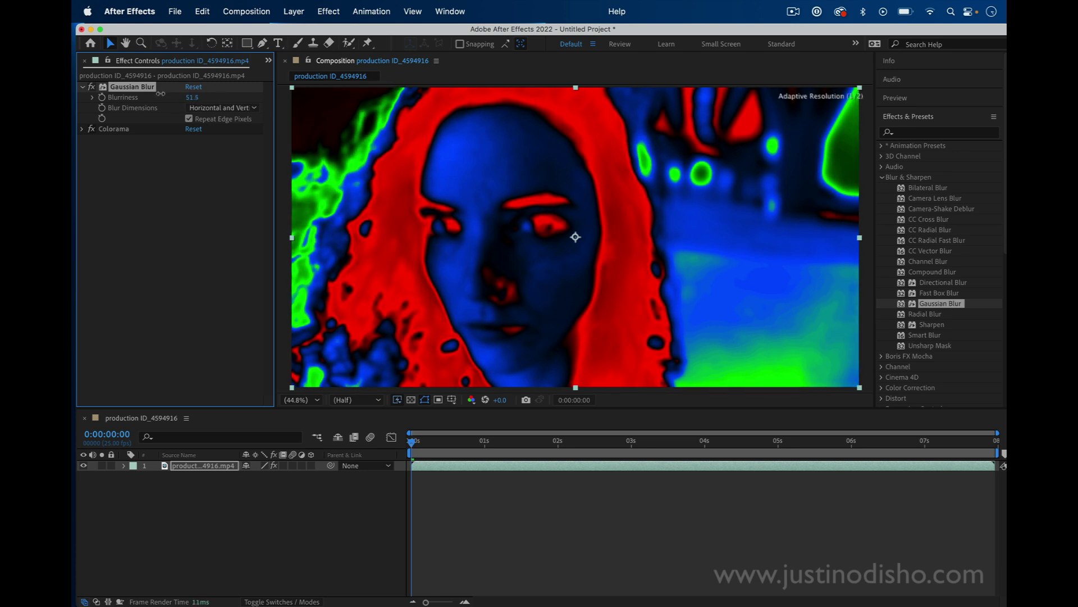
{"action": "left_click", "coordinate": [83, 130]}
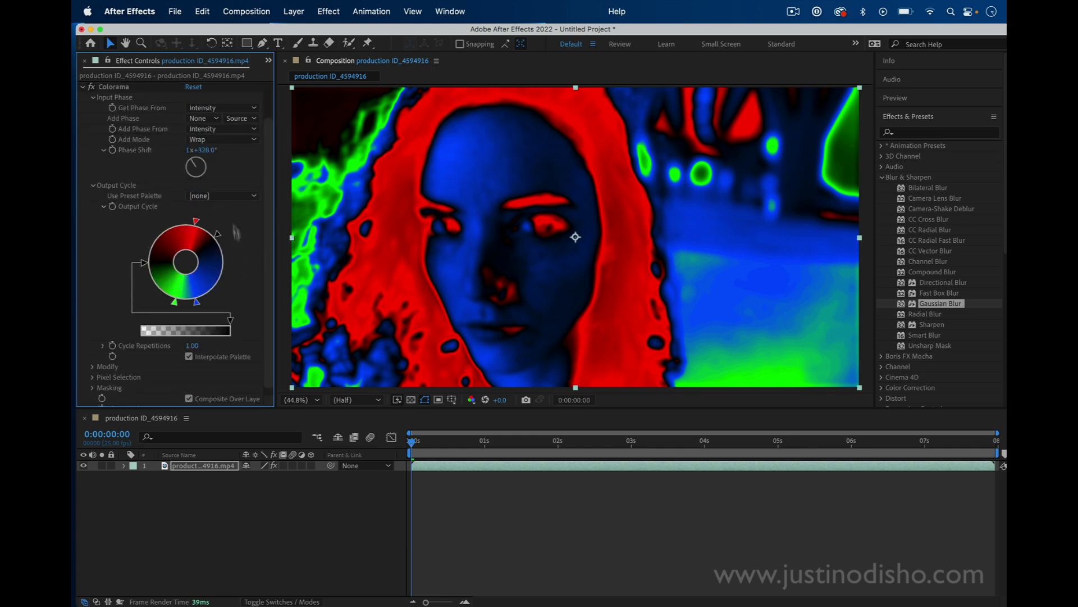
Rotate Colorama's Phase Shift to 1x+322.0° and attach an expression to it
{"action": "left_click_drag", "start_coordinate": [196, 167], "coordinate": [171, 148]}
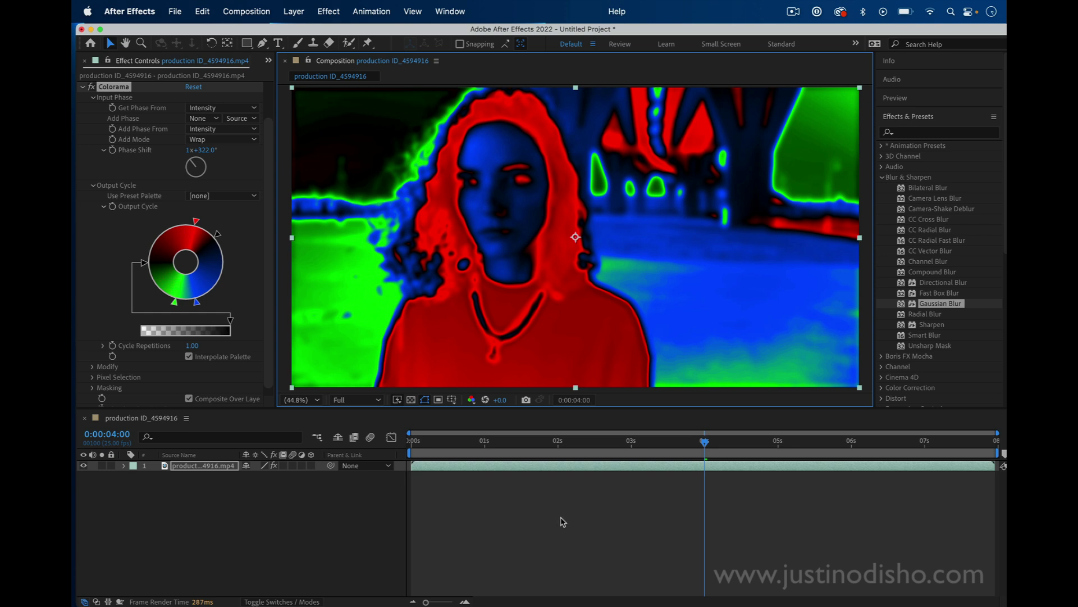
{"action": "left_click", "coordinate": [112, 151], "text": "alt"}
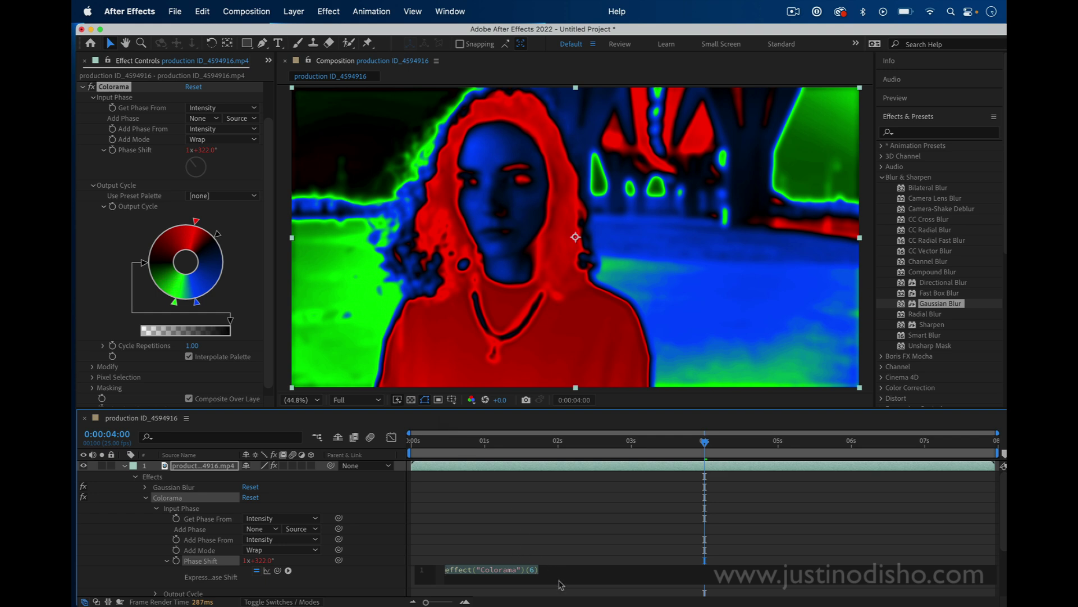
Enter the Phase Shift expression Value=time*100 and commit it, returning to the start
{"action": "type", "text": "Value="}
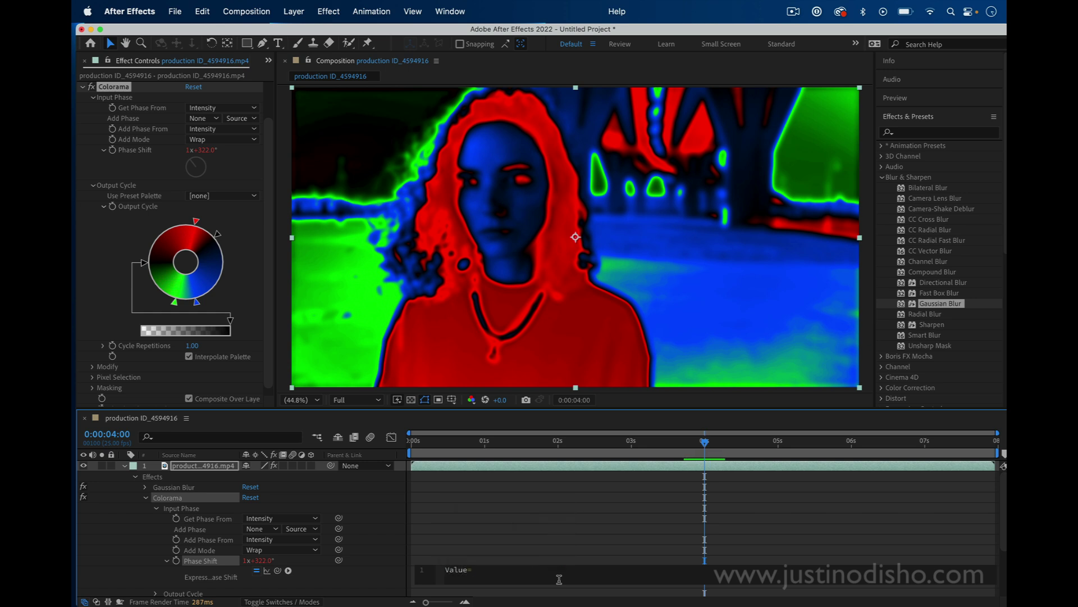
{"action": "type", "text": "time"}
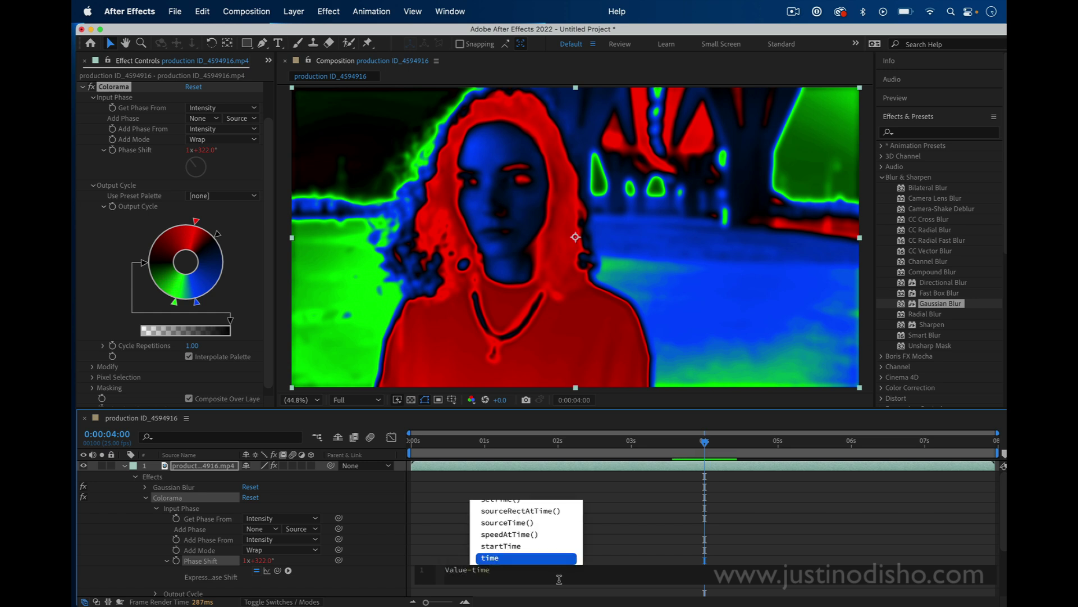
{"action": "type", "text": "*"}
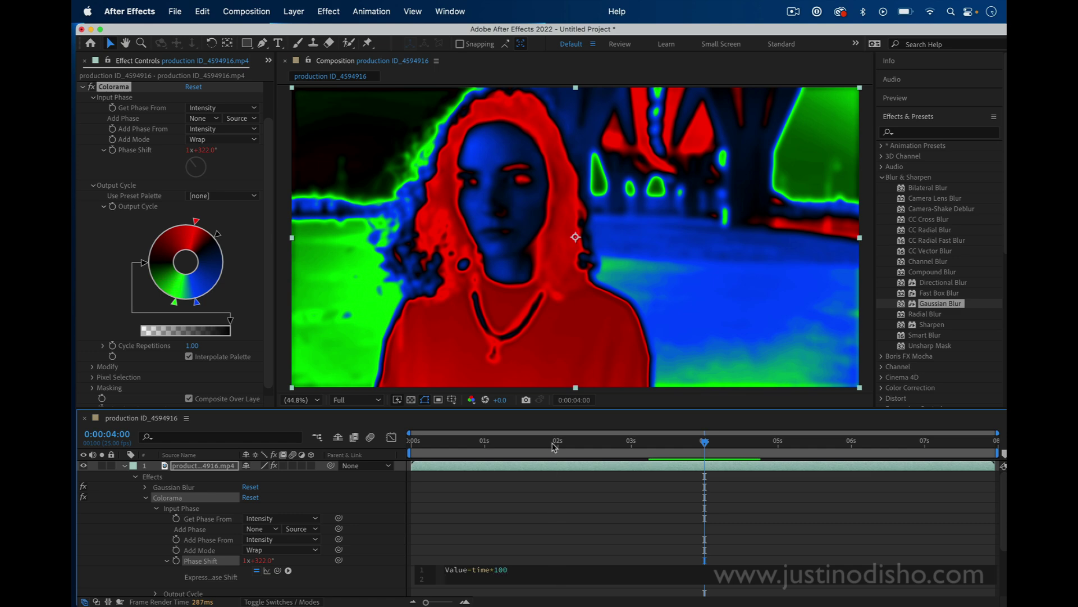
{"action": "left_click_drag", "start_coordinate": [555, 448], "coordinate": [410, 447]}
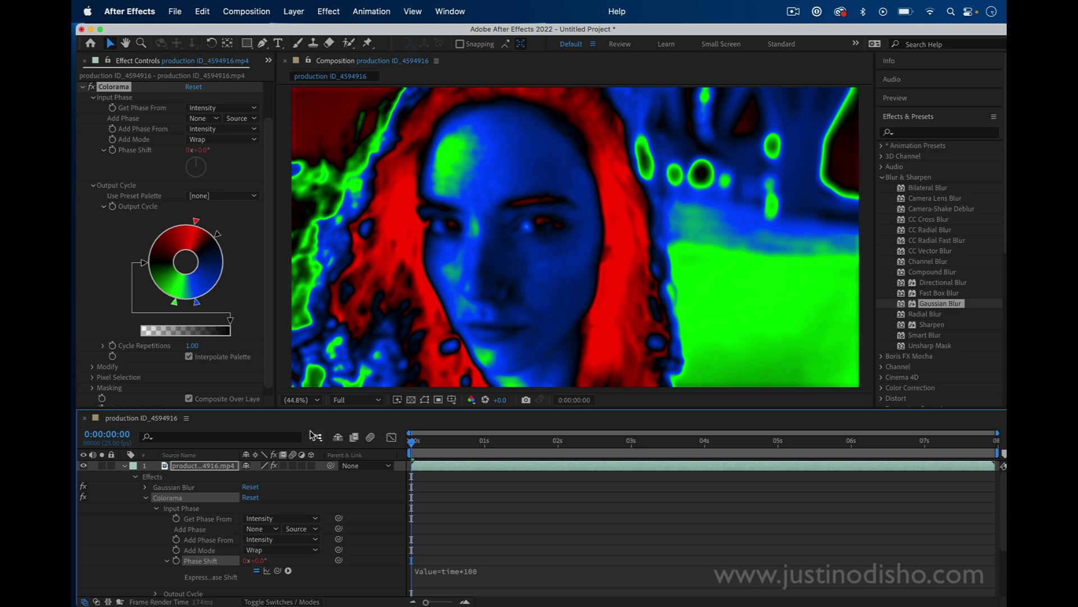
Preview the colour cycling from the beginning at the time*100 speed
{"action": "key", "text": "space"}
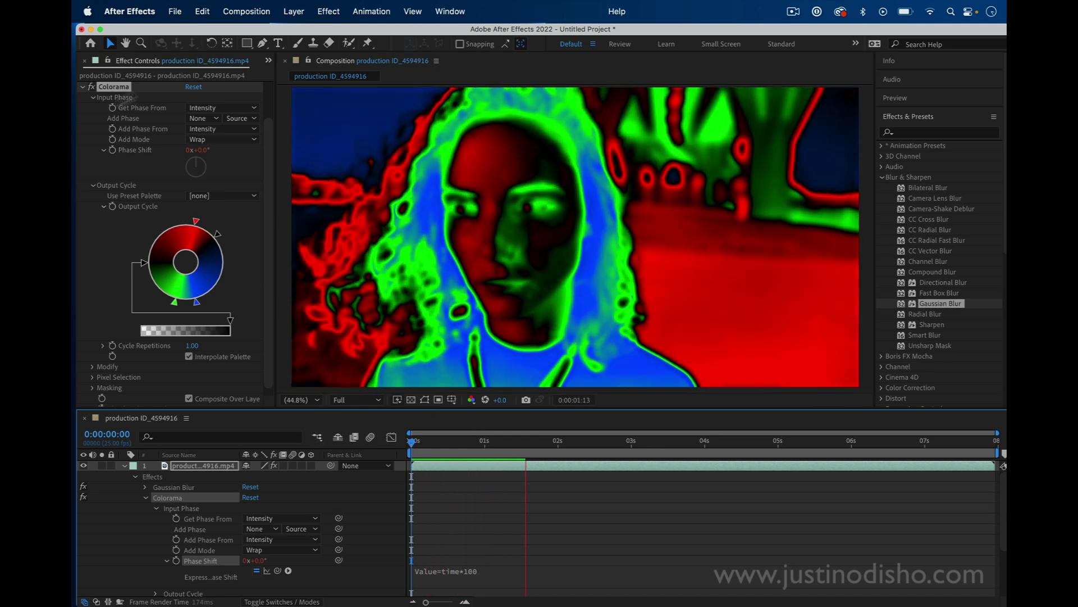
{"action": "key", "text": "space"}
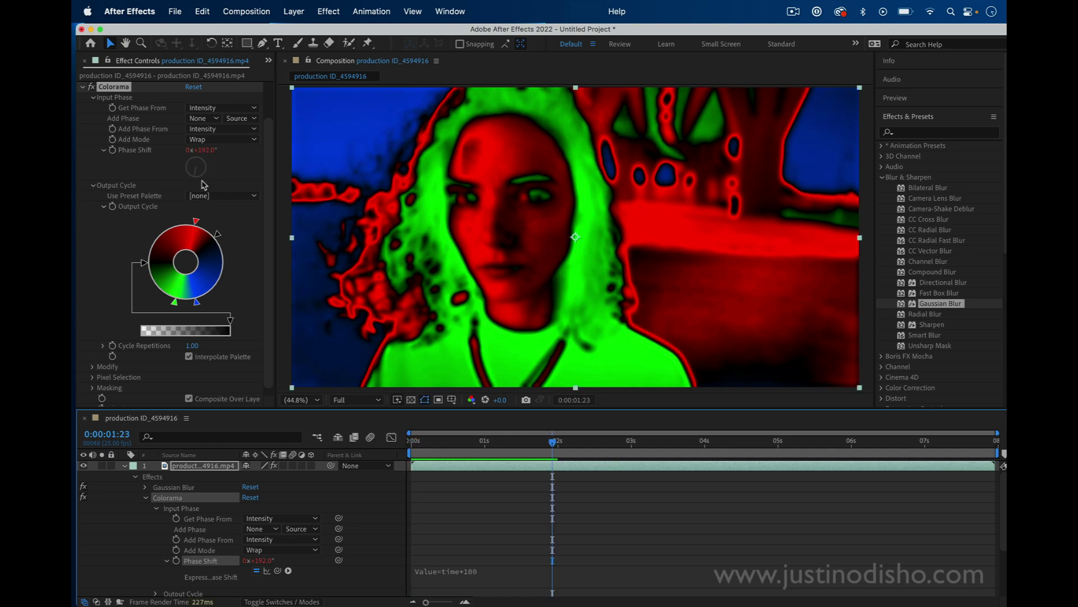
{"action": "key", "text": "Home"}
{"action": "key", "text": "space"}
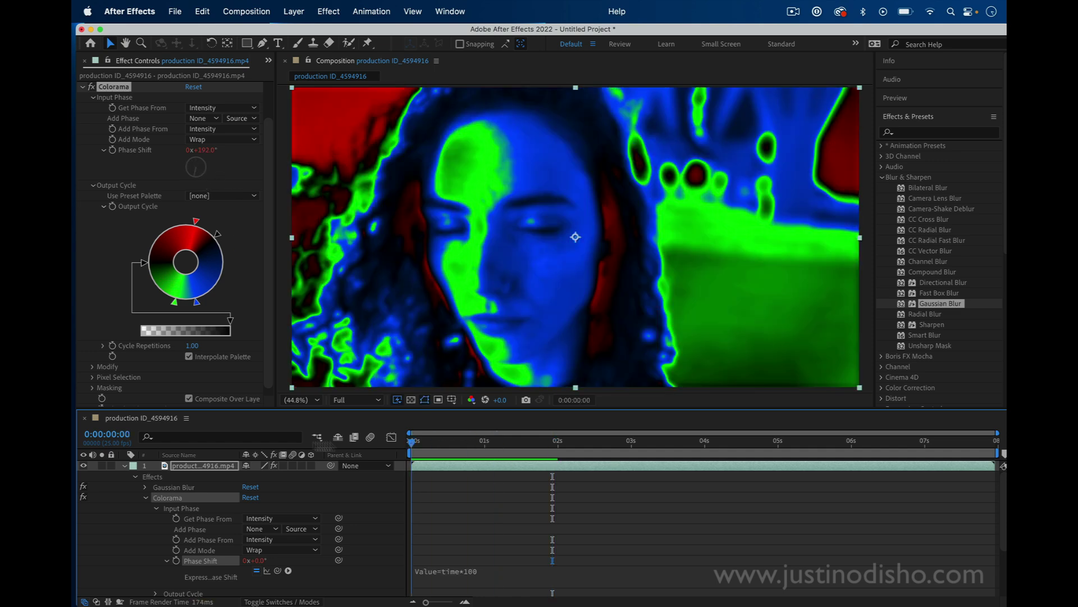
Change the expression multiplier from 100 to 50 and preview the slower cycling
{"action": "left_click", "coordinate": [466, 570]}
{"action": "double_click", "coordinate": [501, 569]}
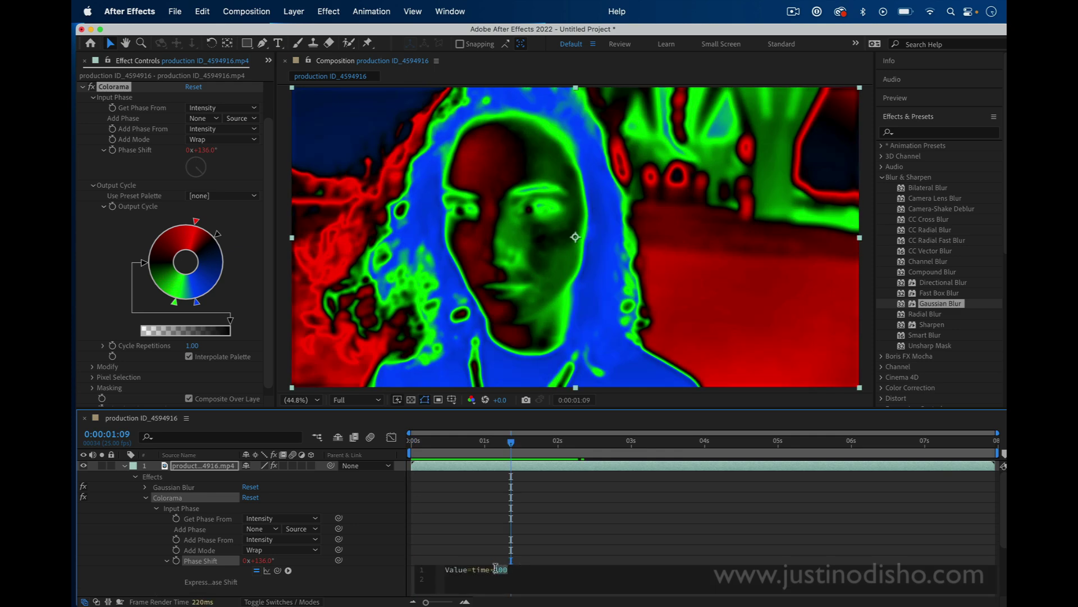
{"action": "left_click_drag", "start_coordinate": [511, 441], "coordinate": [412, 441]}
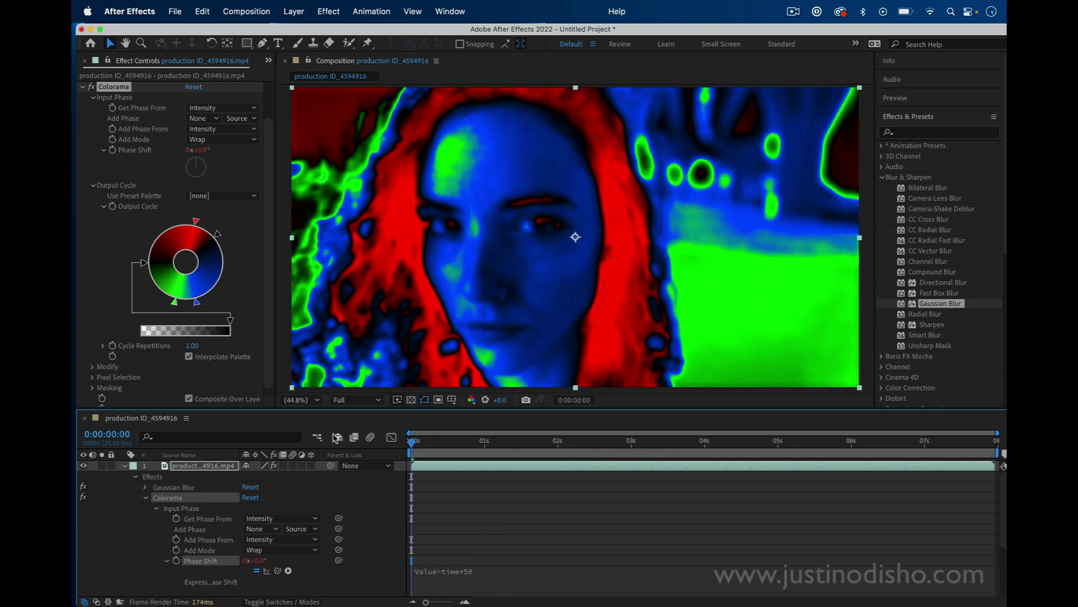
{"action": "key", "text": "space"}
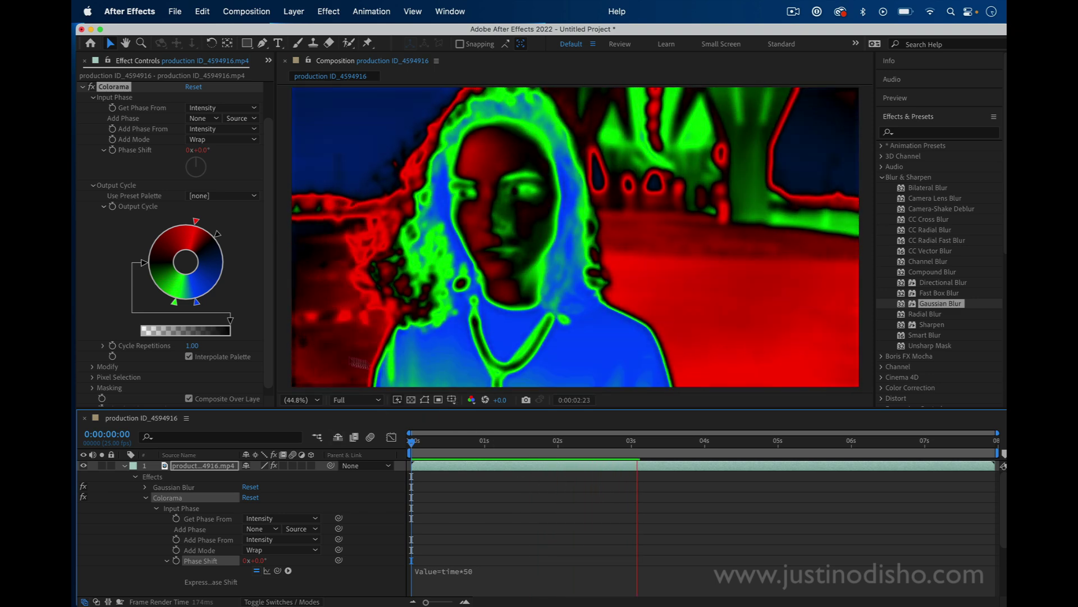
{"action": "key", "text": "space"}
Shift the green stop on Colorama's Output Cycle wheel, preview, and toggle Colorama off and on to compare
{"action": "mouse_move", "coordinate": [179, 303]}
{"action": "left_mouse_down"}
{"action": "mouse_move", "coordinate": [233, 297]}
{"action": "mouse_move", "coordinate": [181, 304]}
{"action": "left_mouse_up"}
{"action": "key", "text": "space"}
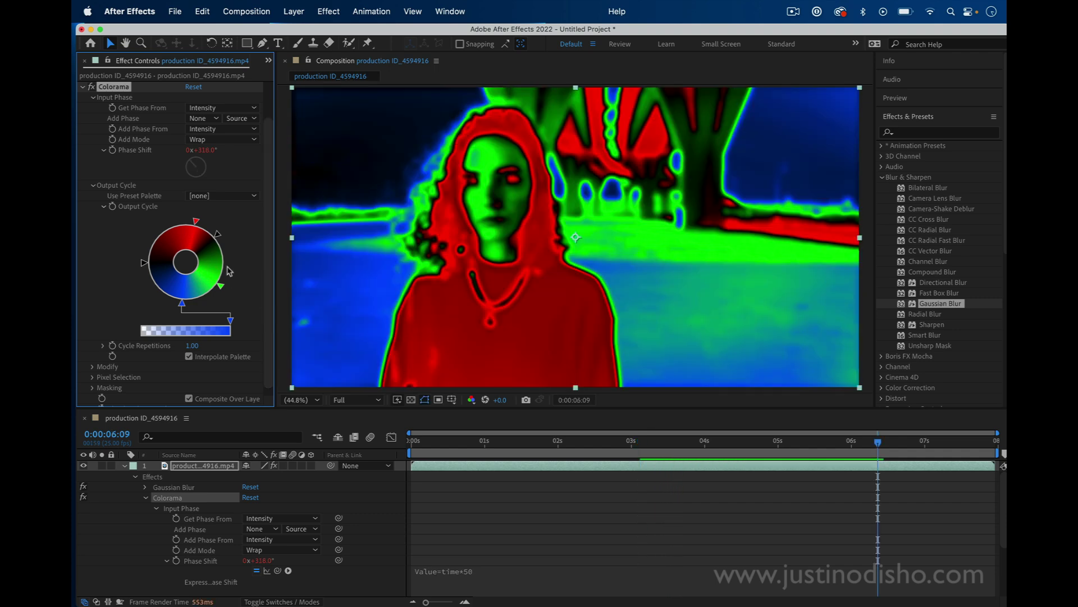
{"action": "scroll", "coordinate": [229, 270], "scroll_direction": "down", "scroll_amount": 1}
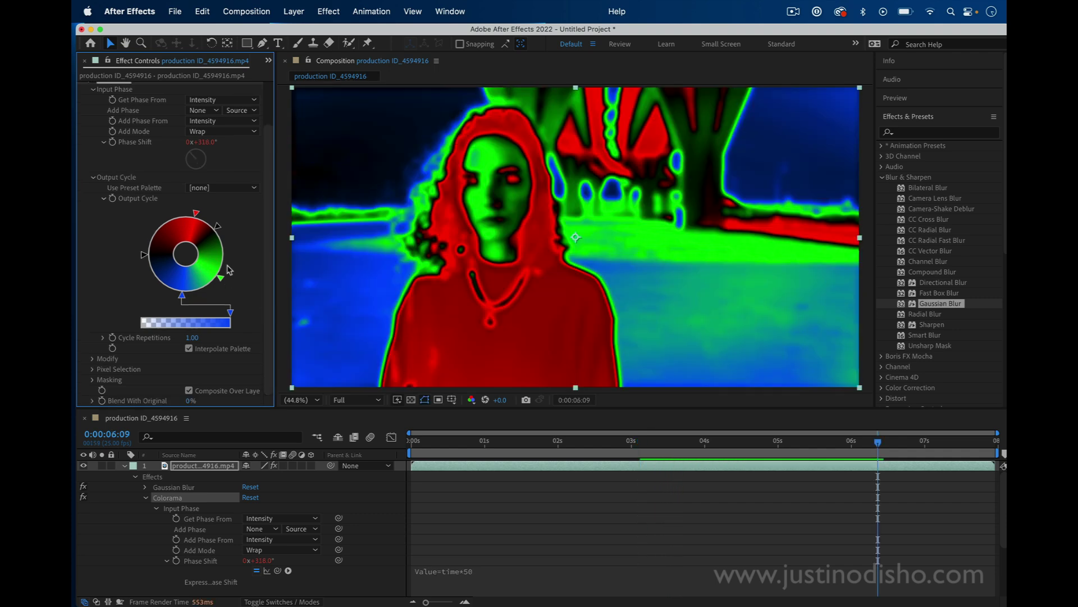
{"action": "scroll", "coordinate": [229, 269], "scroll_direction": "up", "scroll_amount": 3}
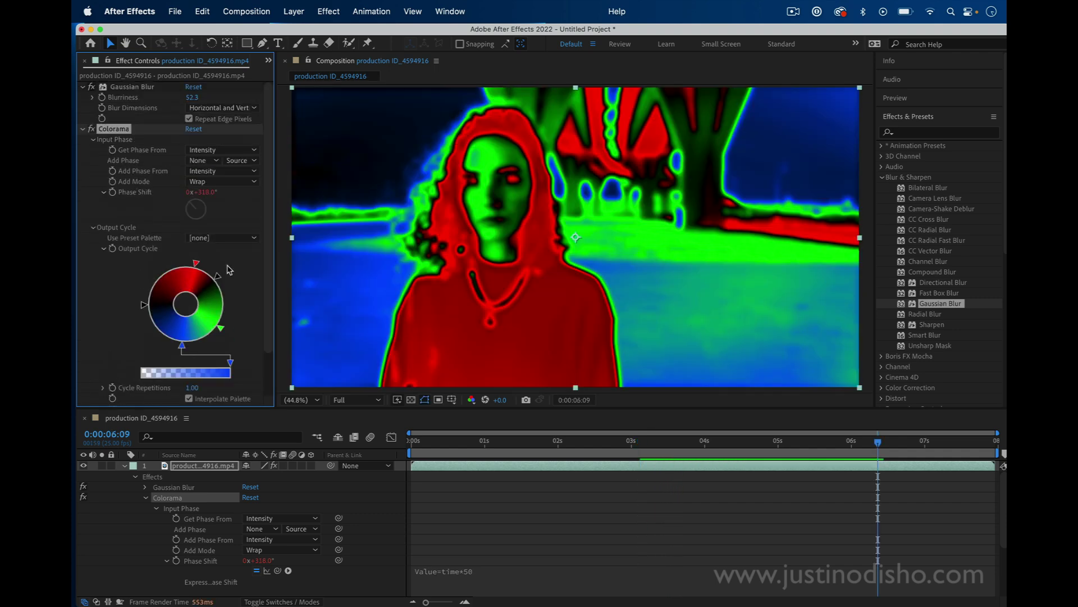
{"action": "left_click", "coordinate": [92, 129]}
{"action": "left_click", "coordinate": [91, 129]}
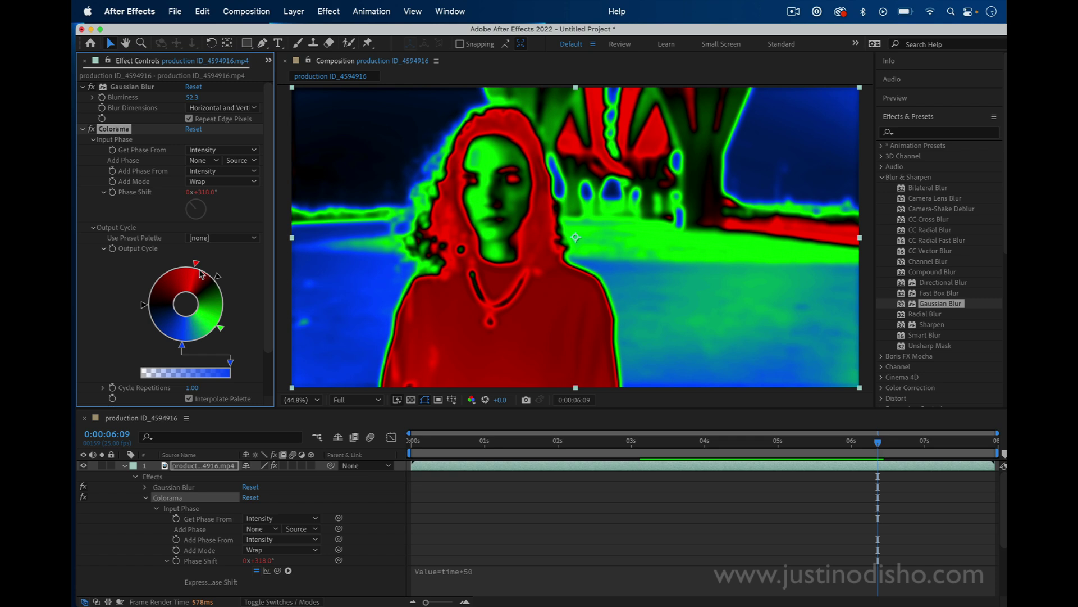